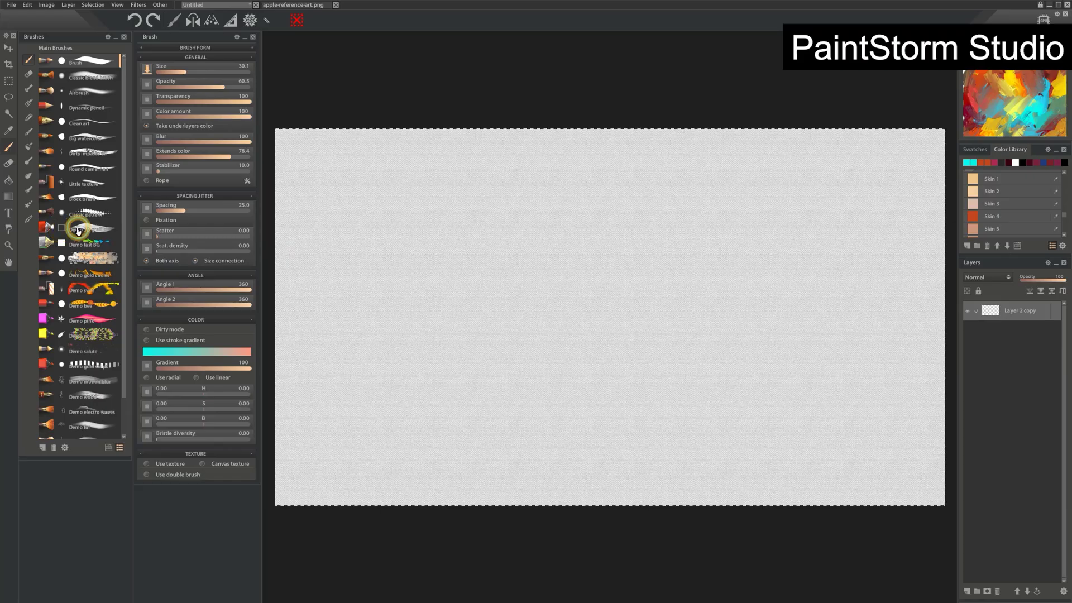
Pick a different brush preset, then switch to the Blenders set's blender tool
click(86, 240)
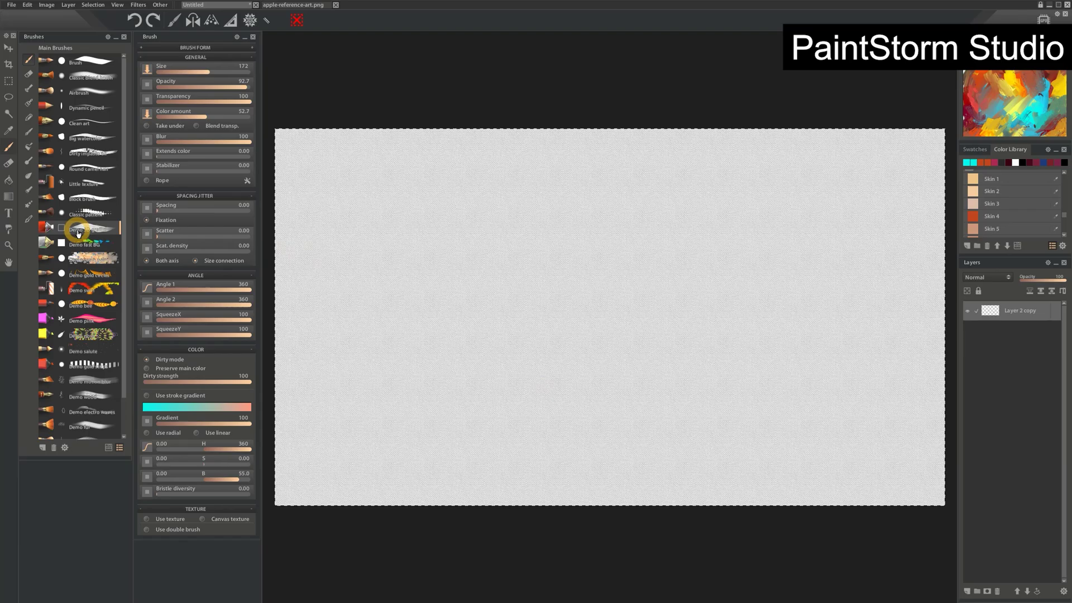
click(30, 177)
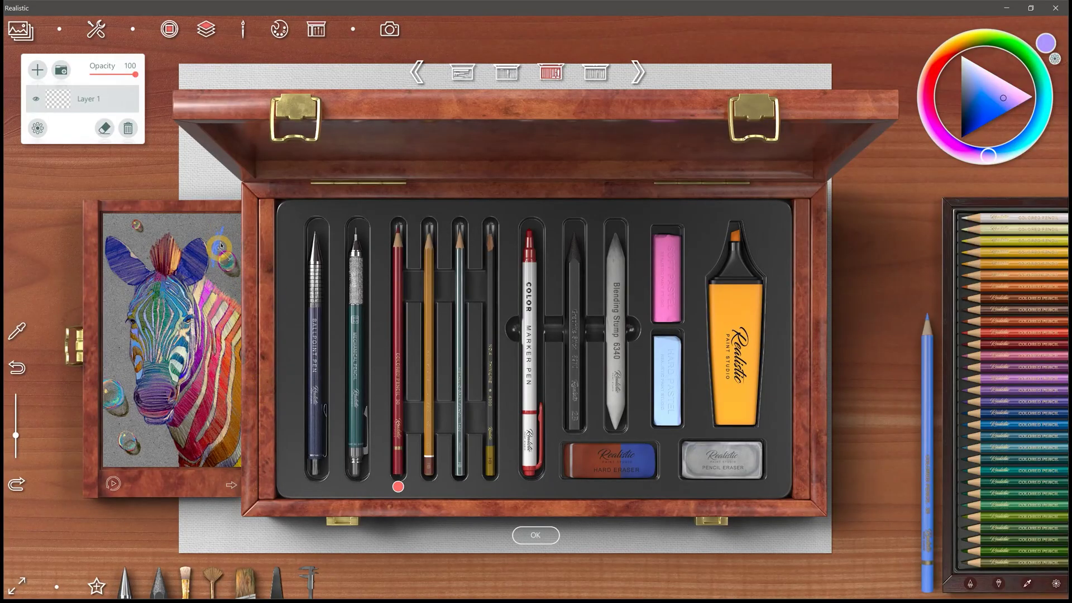
Try the graphite pencil, colour marker, soft pastels, watercolour and liner brushes, and drawing inks
click(429, 316)
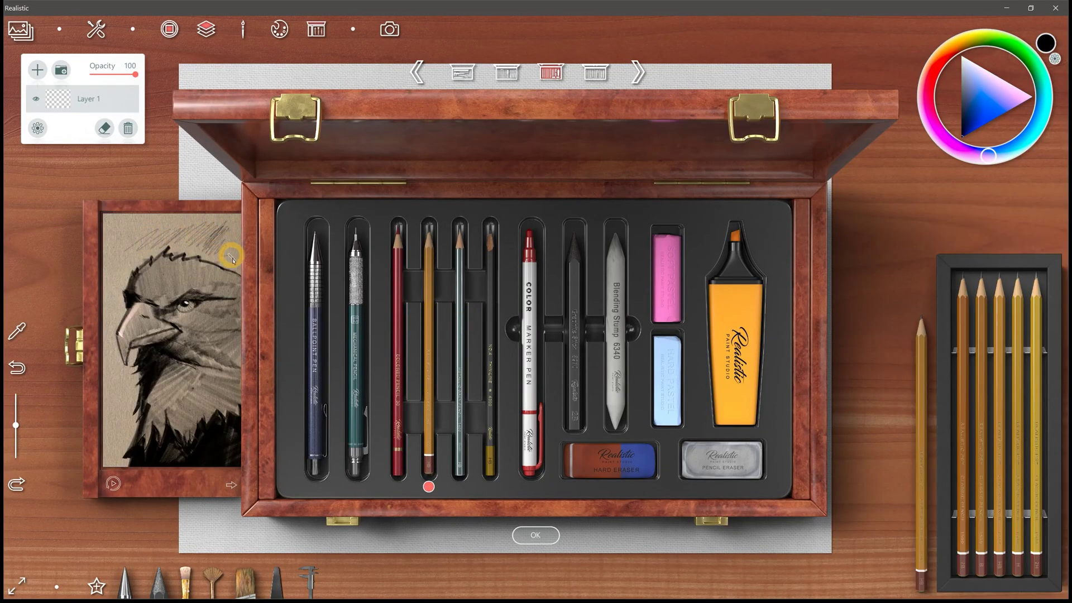
click(529, 357)
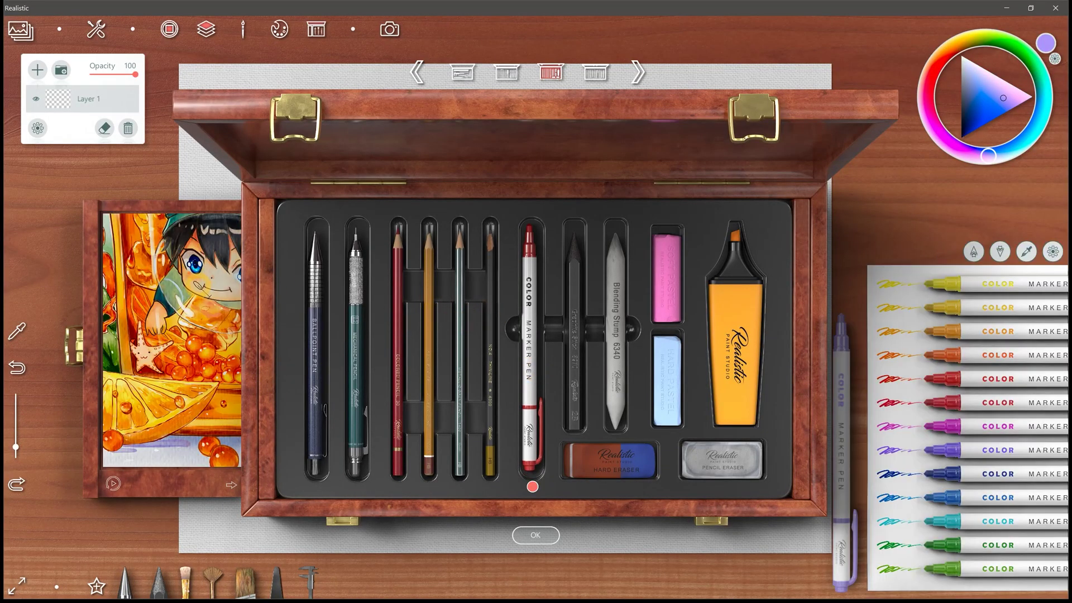
click(667, 273)
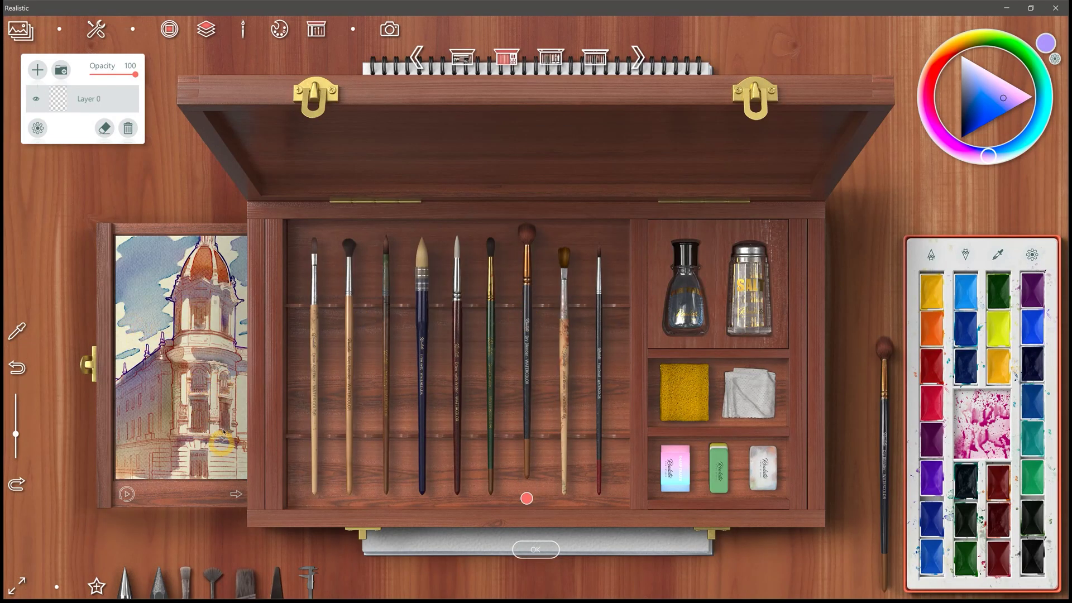
click(564, 358)
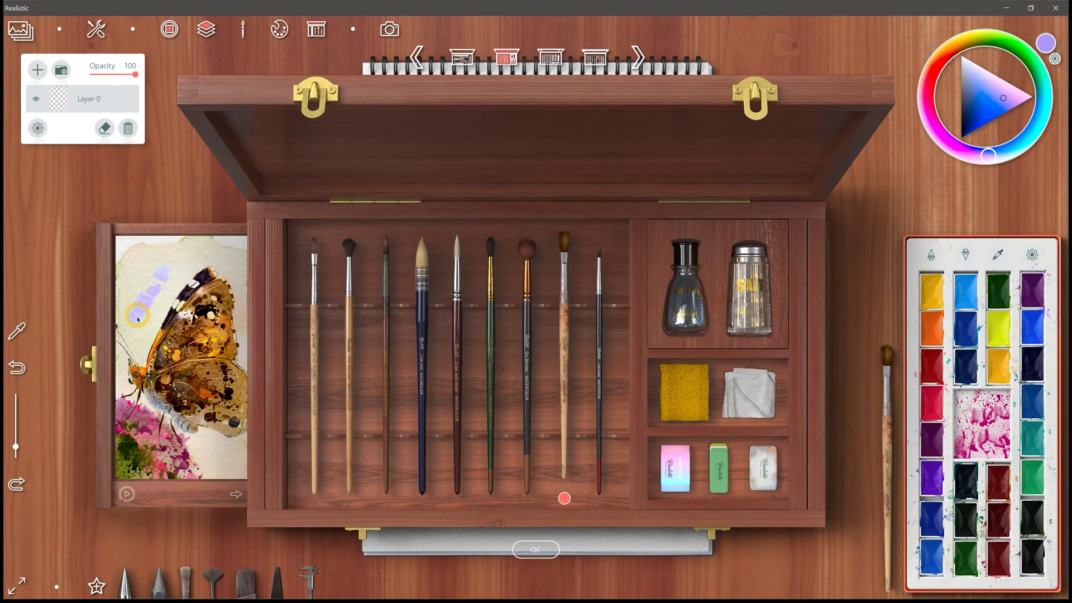
click(599, 357)
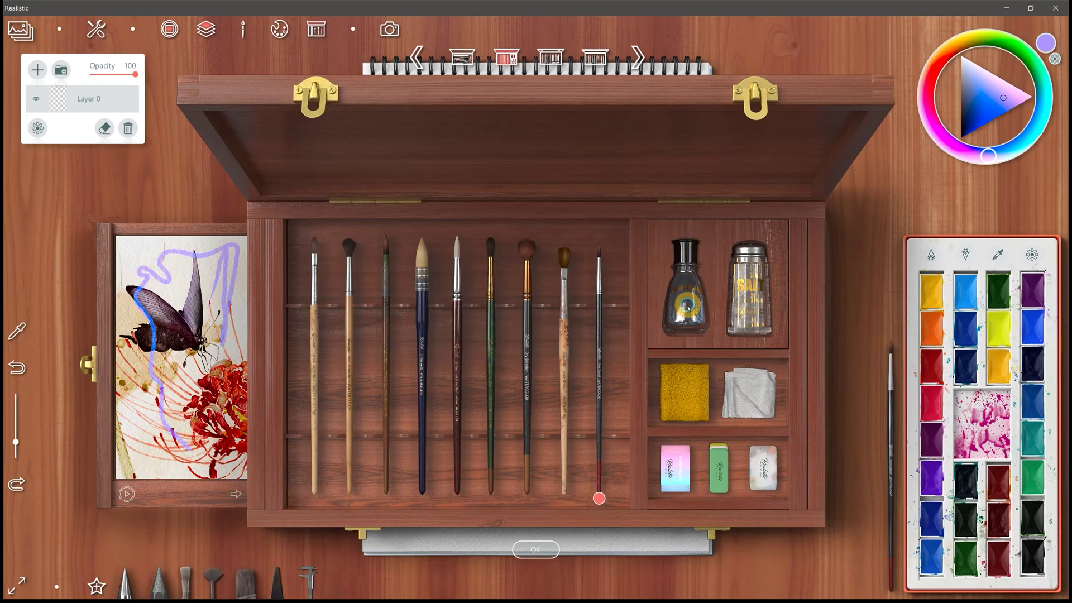
click(685, 291)
With a watercolour brush, rewet the red splatters and smear the orange-red paint downward
click(450, 472)
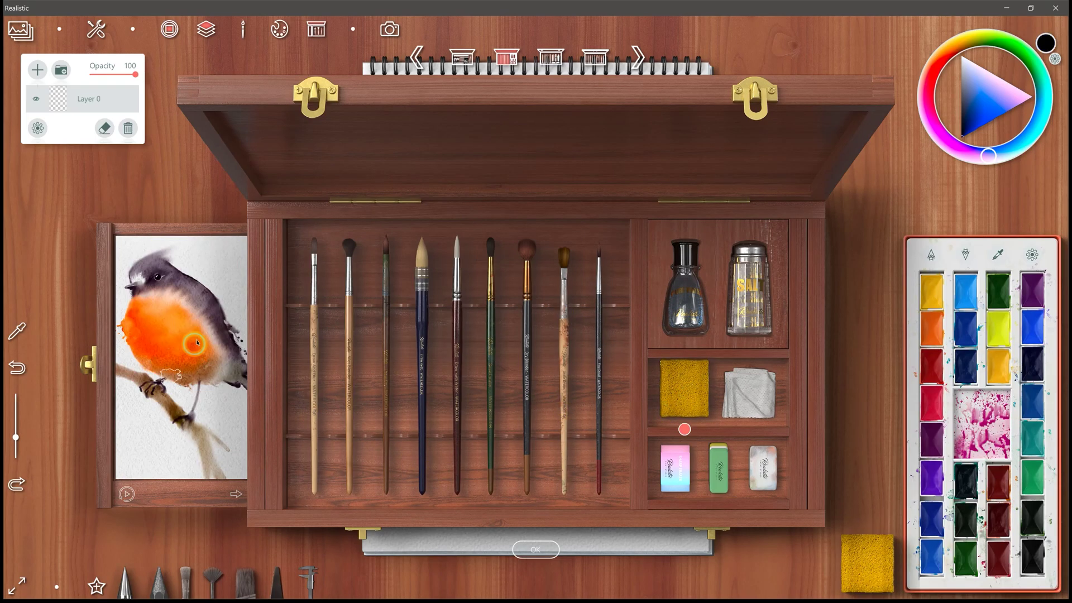
click(535, 549)
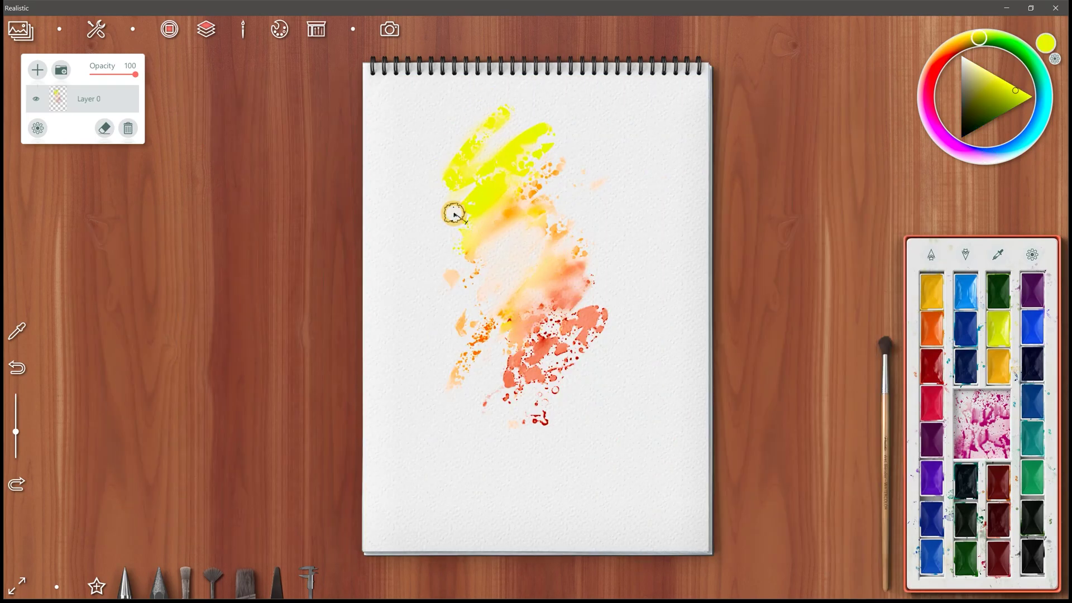
drag(526, 297, 575, 323)
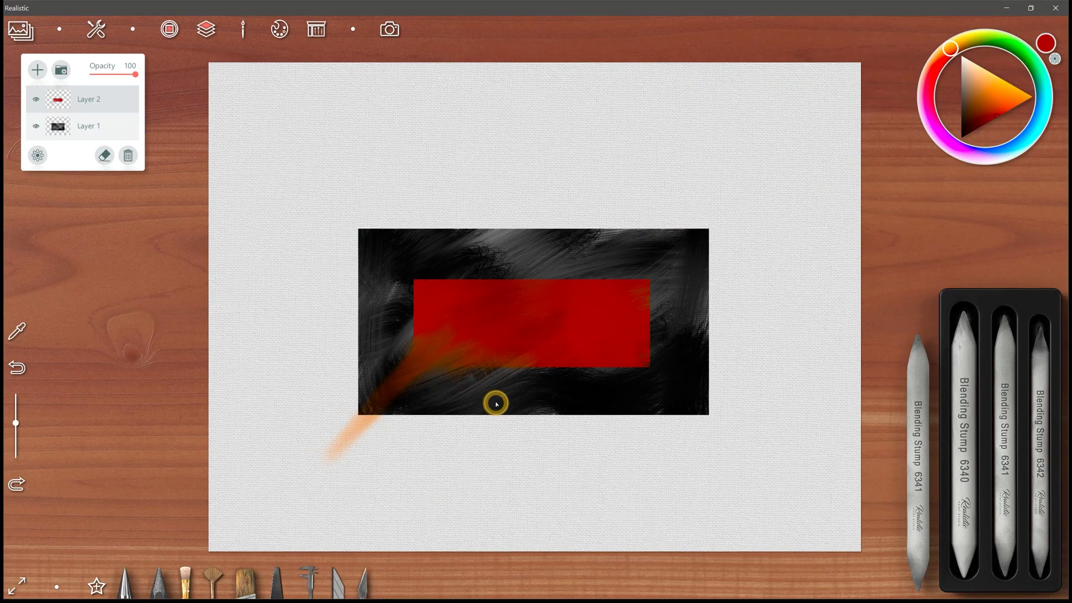
mouse_move(496, 403)
mouse_down()
mouse_move(645, 335)
mouse_move(567, 416)
mouse_up()
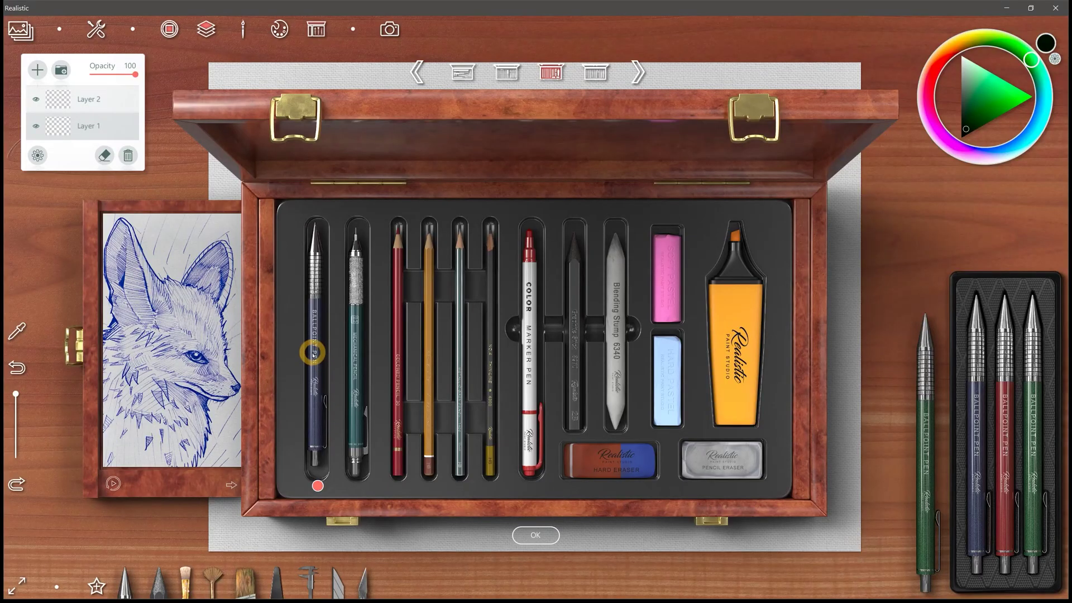
Draw a blue ballpoint circle and graphite zig-zag hatching across the page
click(316, 357)
drag(539, 159, 553, 430)
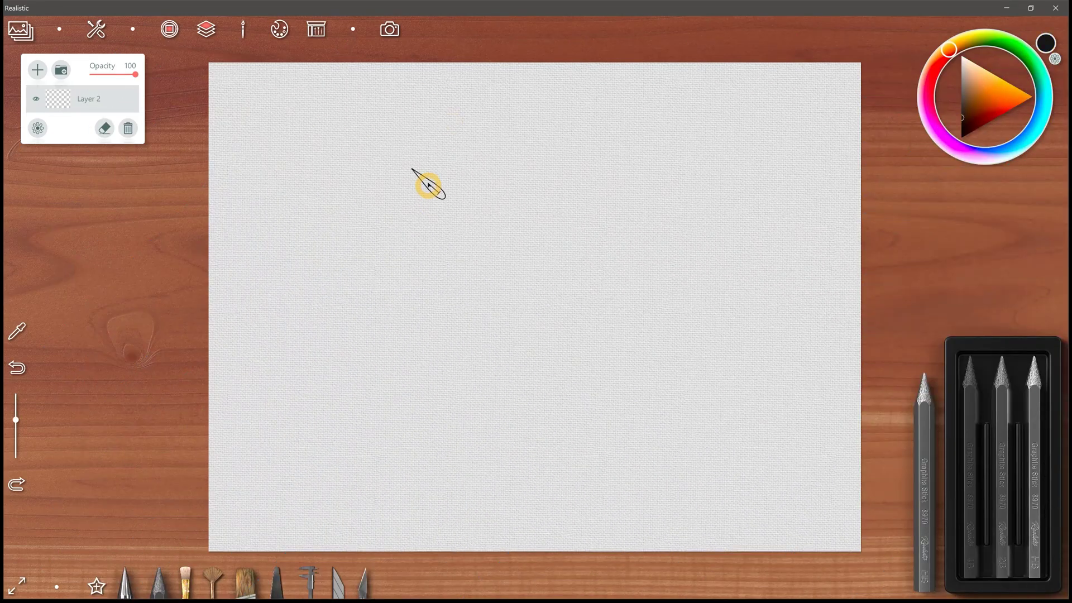
mouse_move(391, 201)
mouse_down()
mouse_move(507, 198)
mouse_move(596, 213)
mouse_move(669, 202)
mouse_up()
Pick a drawing tool from the case, then blend olive, orange and yellow oil paint
click(929, 458)
click(671, 300)
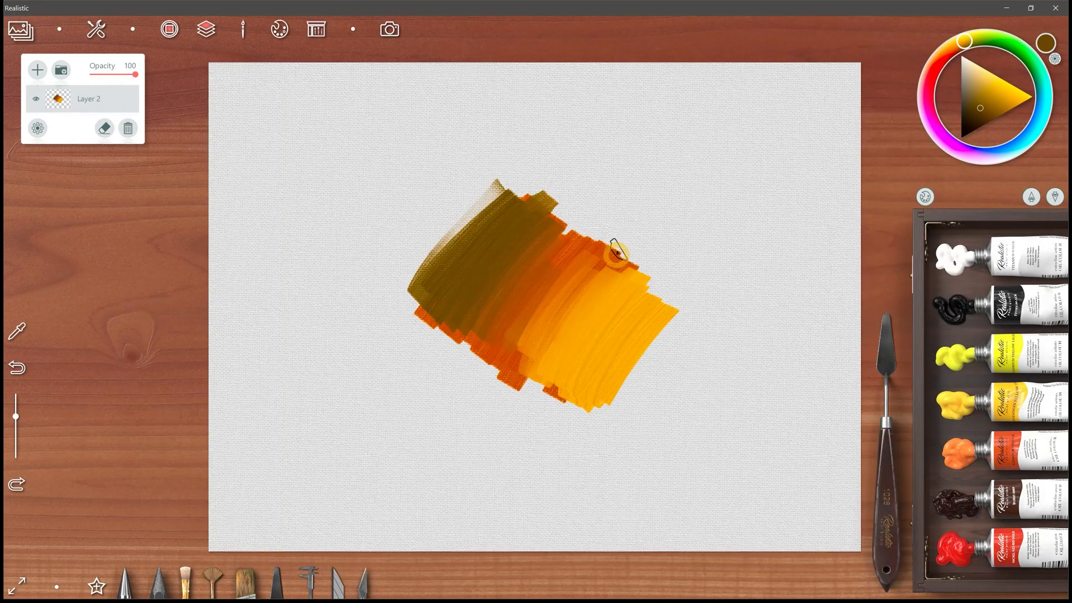
mouse_move(618, 246)
mouse_down()
mouse_move(622, 201)
mouse_move(670, 312)
mouse_up()
click(887, 394)
mouse_move(447, 346)
mouse_down()
mouse_move(536, 235)
mouse_move(645, 381)
mouse_up()
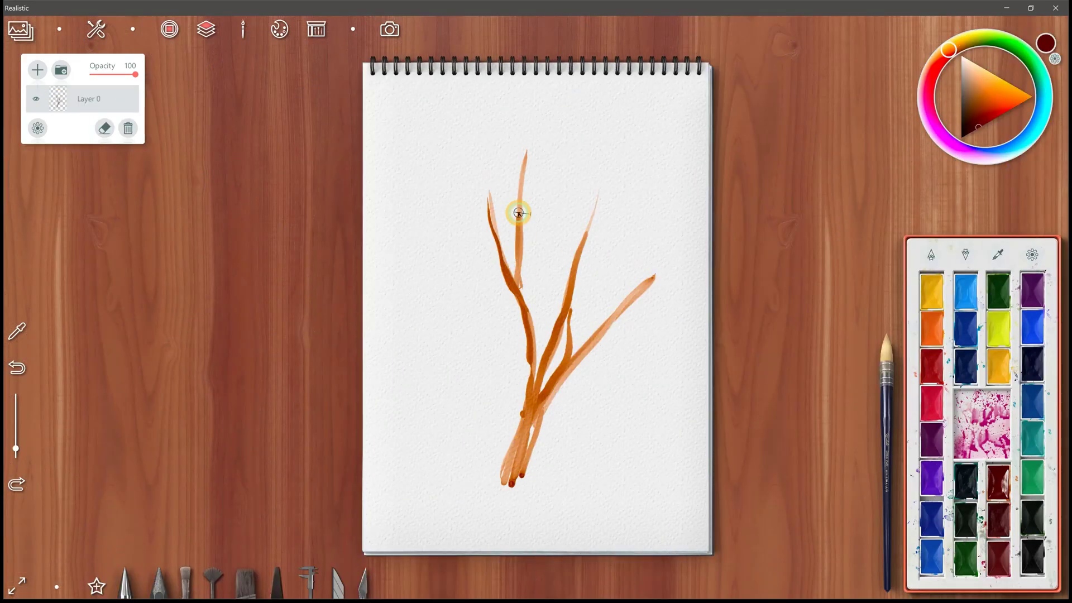
Paint a salted watercolour tree with green ink, then hatch orange inside a red pencil circle
mouse_move(517, 211)
mouse_down()
mouse_move(555, 351)
mouse_move(603, 200)
mouse_move(628, 359)
mouse_move(503, 134)
mouse_move(614, 301)
mouse_up()
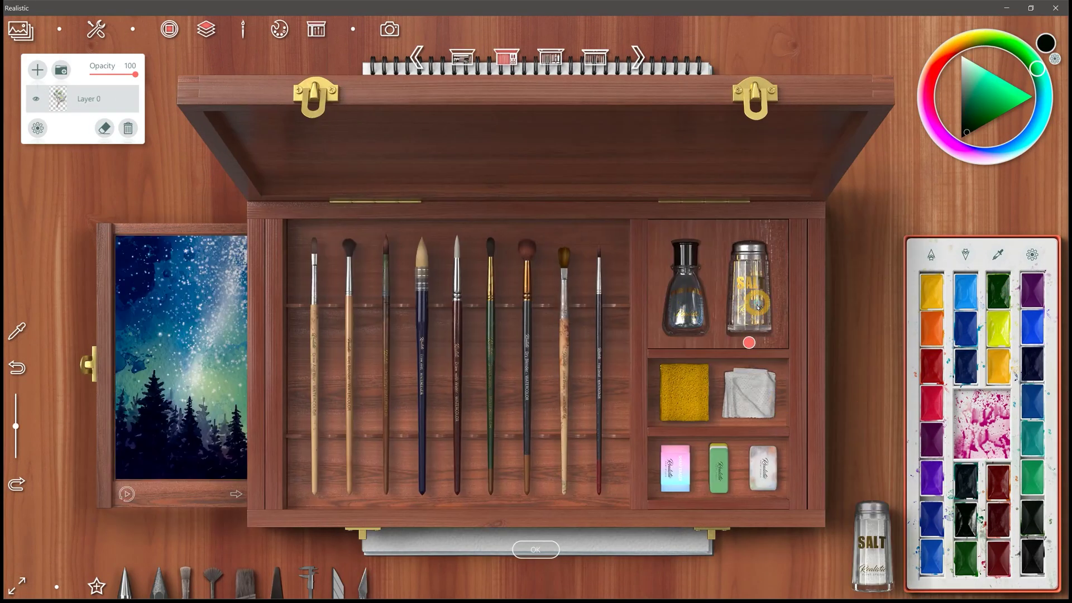
click(756, 306)
drag(502, 140, 641, 354)
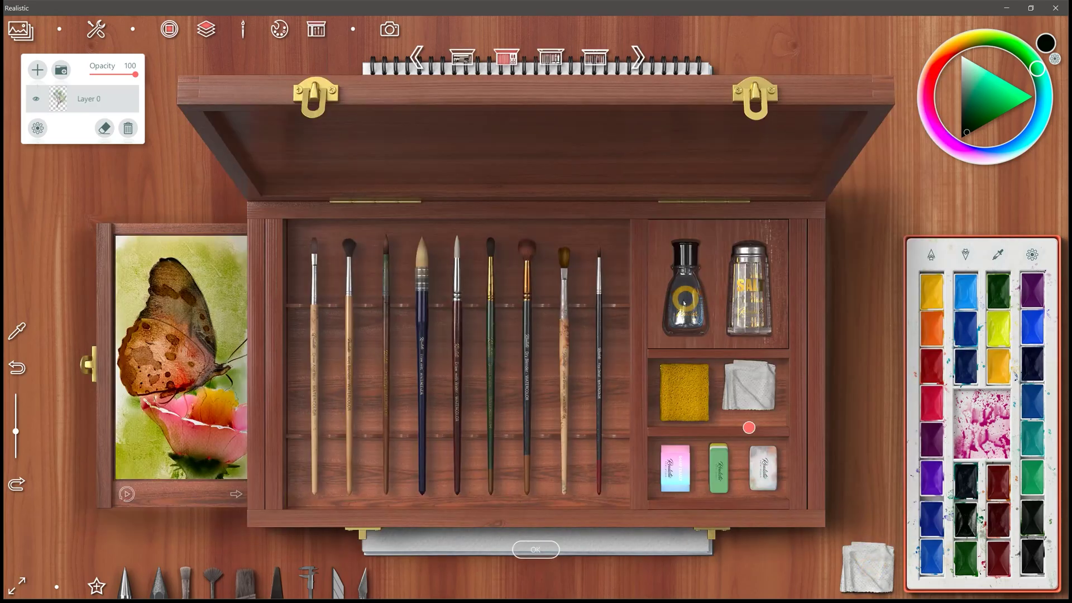
click(686, 290)
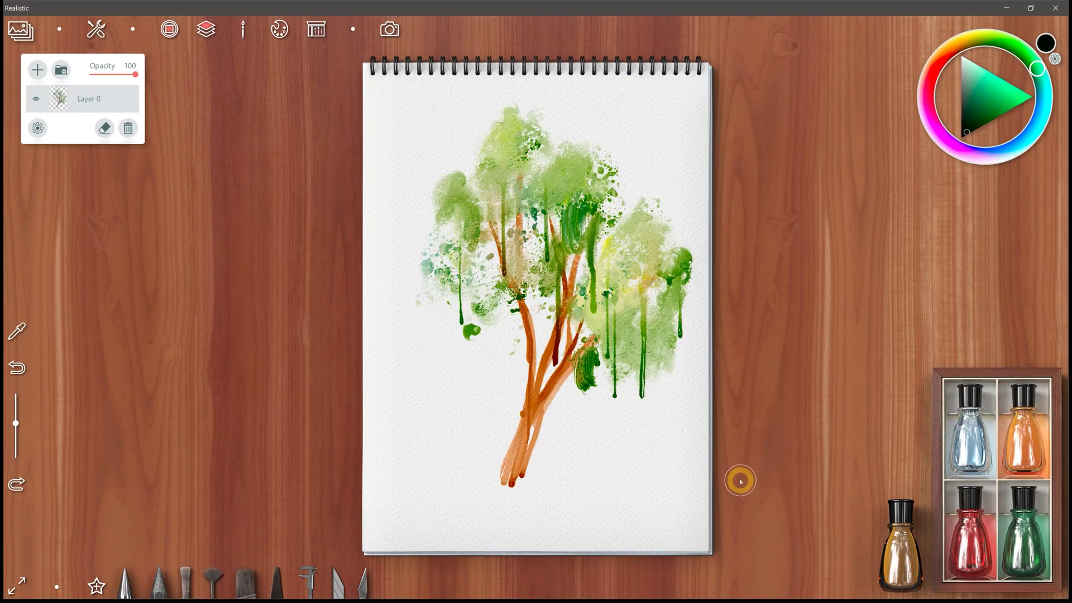
click(1026, 536)
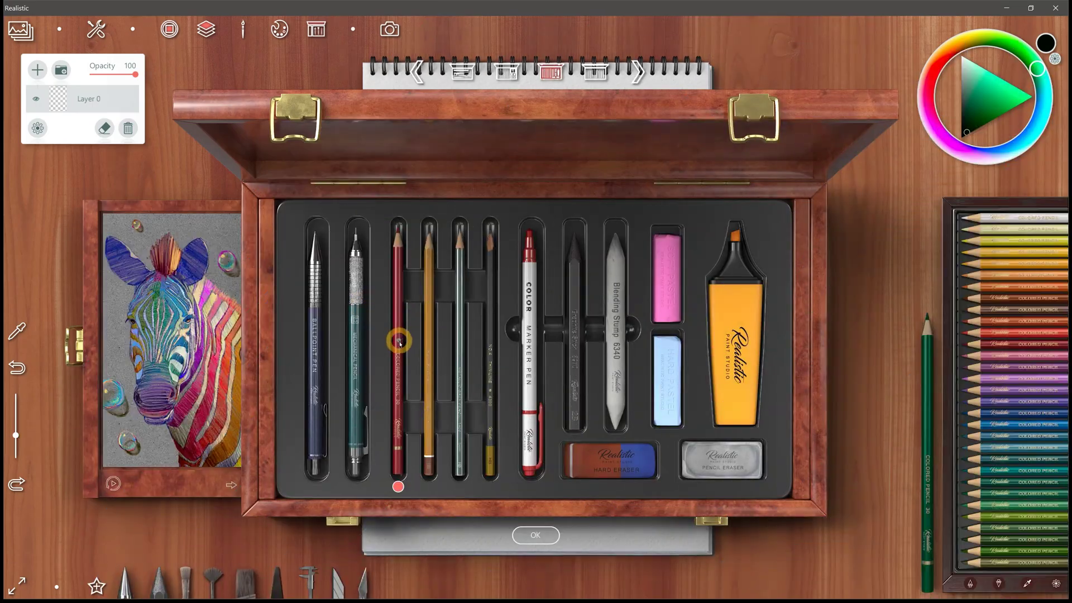
click(400, 340)
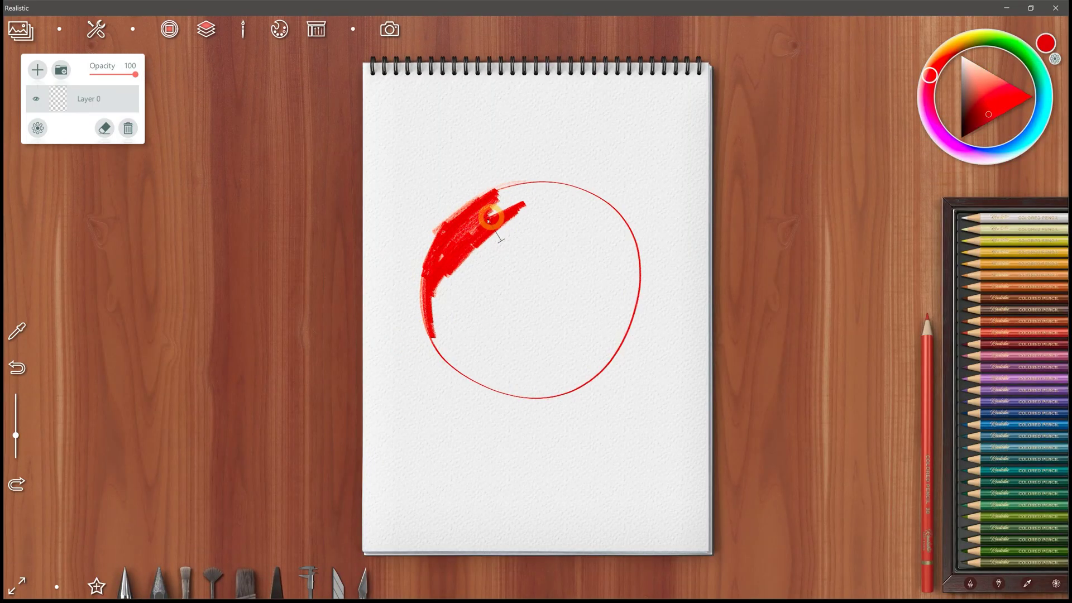
drag(469, 304, 457, 255)
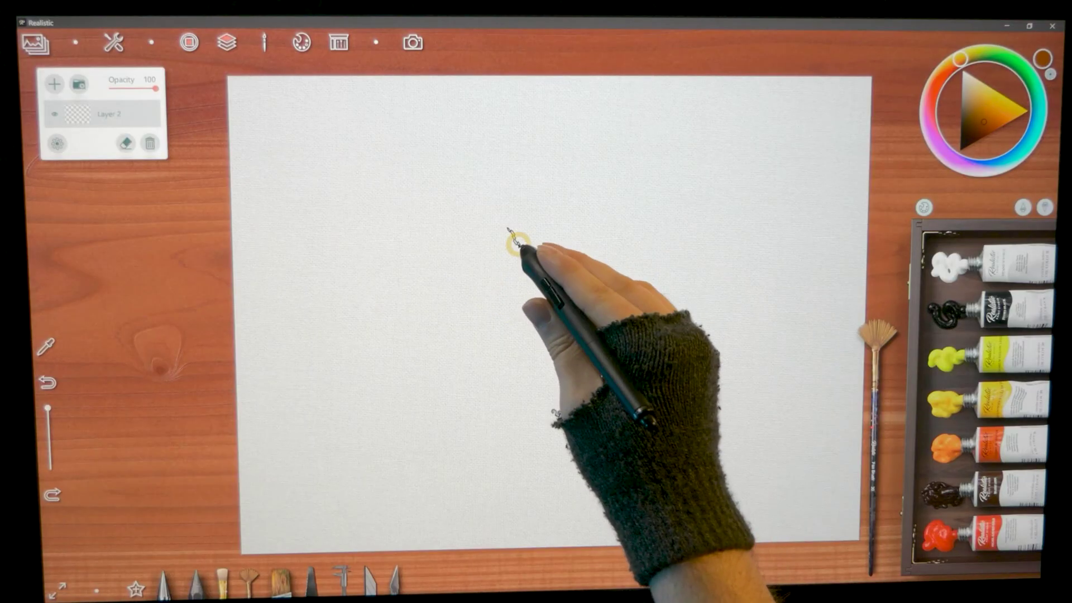
Paint three short pressure-sensitive orange oil strokes
drag(505, 233, 524, 261)
drag(519, 220, 539, 252)
mouse_move(537, 211)
mouse_down()
mouse_move(557, 246)
mouse_move(593, 241)
mouse_up()
Paint scribbled and dense orange dabs with the flat oil brush, then pick the eraser
click(282, 581)
drag(559, 276, 573, 288)
drag(617, 254, 634, 268)
drag(609, 310, 621, 317)
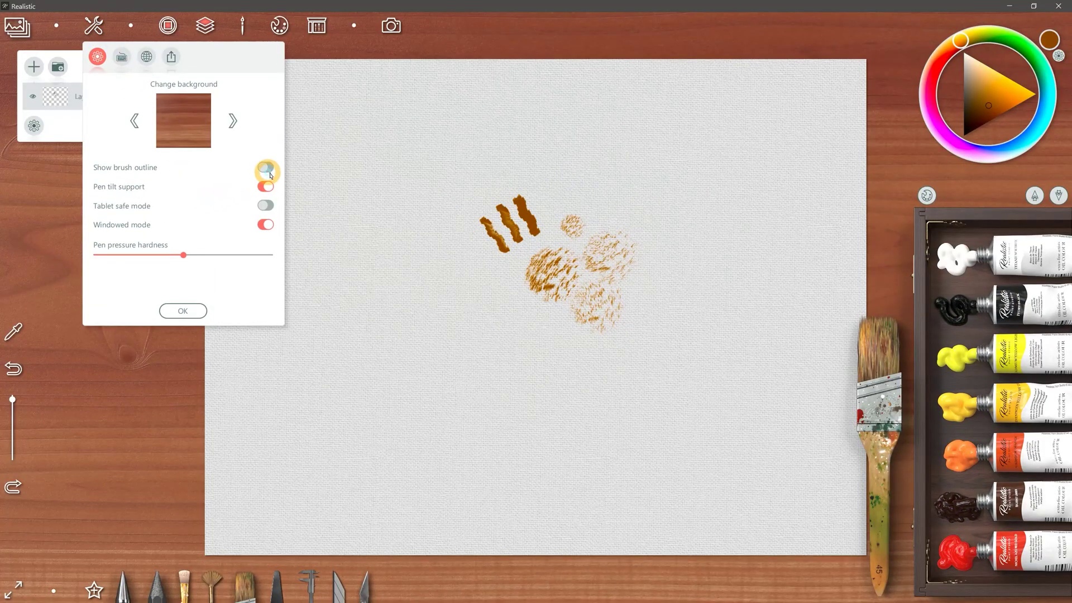
drag(408, 232, 414, 241)
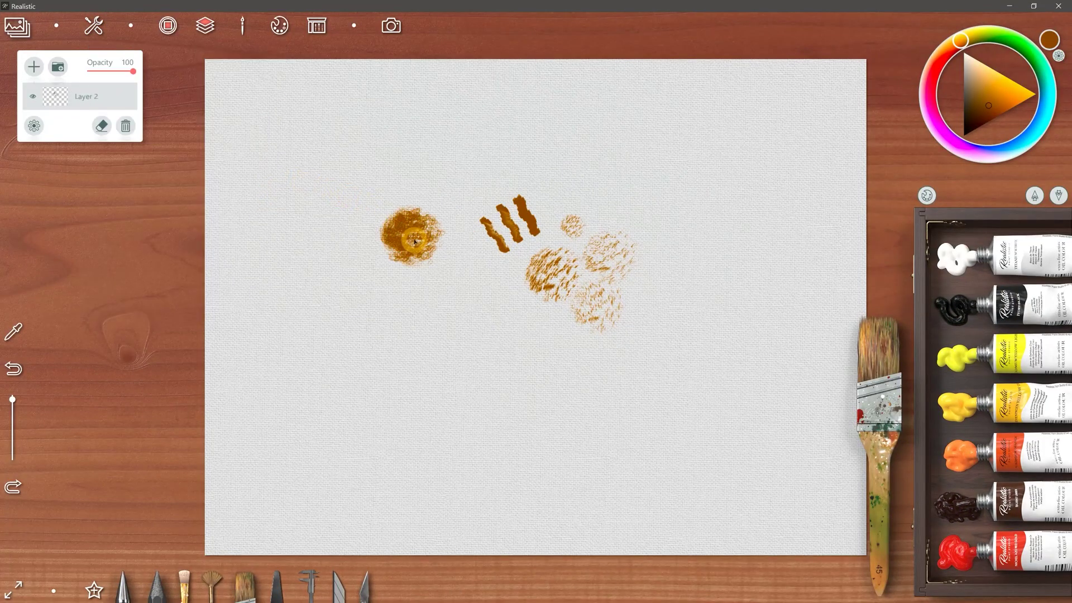
click(317, 25)
click(646, 472)
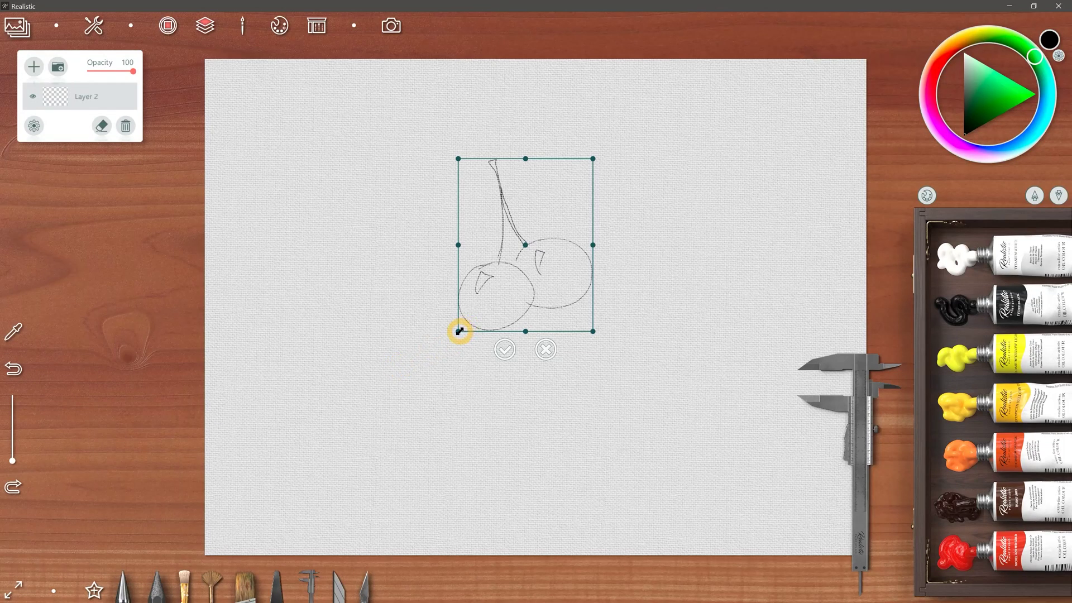
Enlarge the cherry sketch, rotate it clockwise, and confirm the transformation
drag(459, 331, 381, 430)
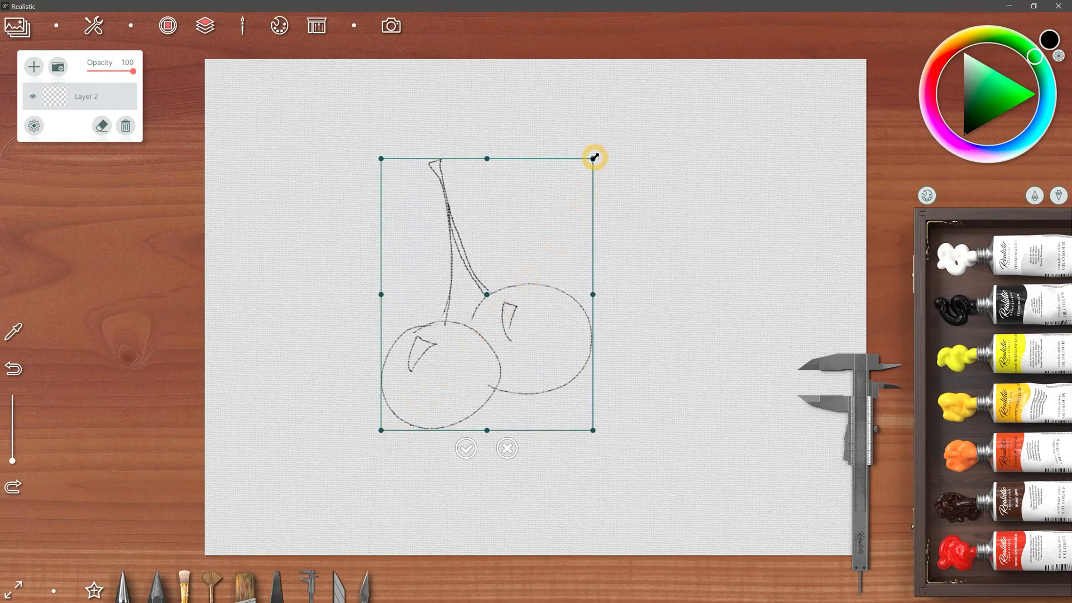
drag(600, 155, 614, 177)
click(468, 463)
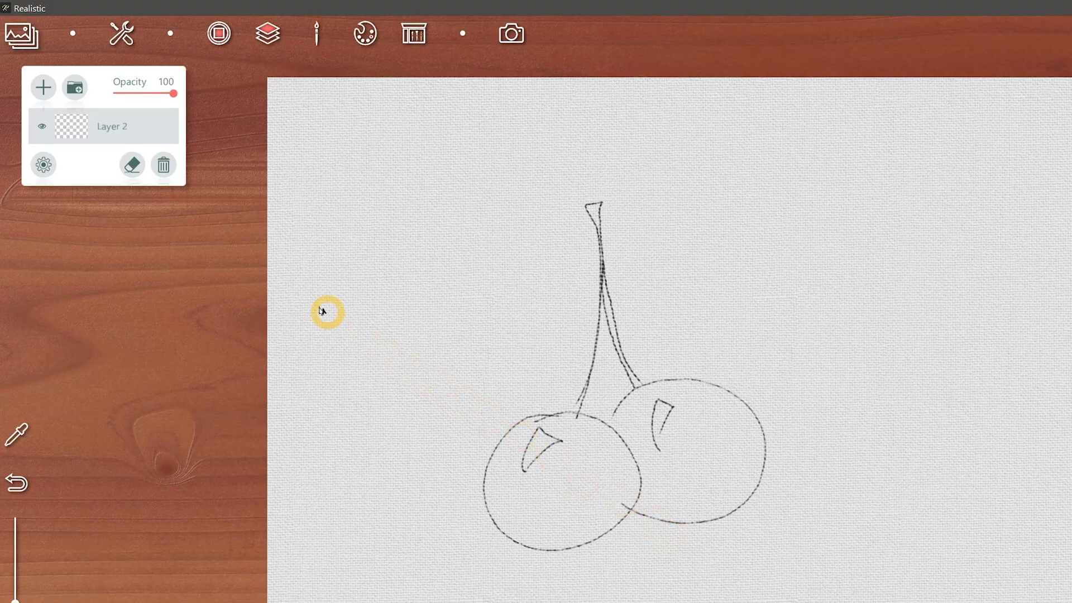
Duplicate the cherry sketch layer and reselect the upper layer
click(109, 96)
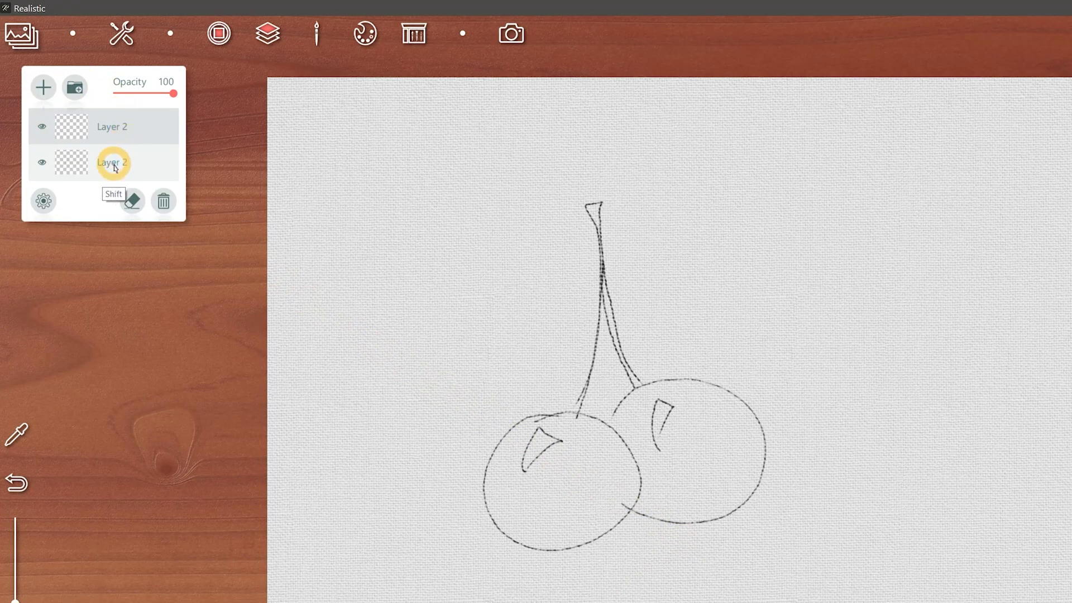
shift+click(114, 168)
shift+click(130, 143)
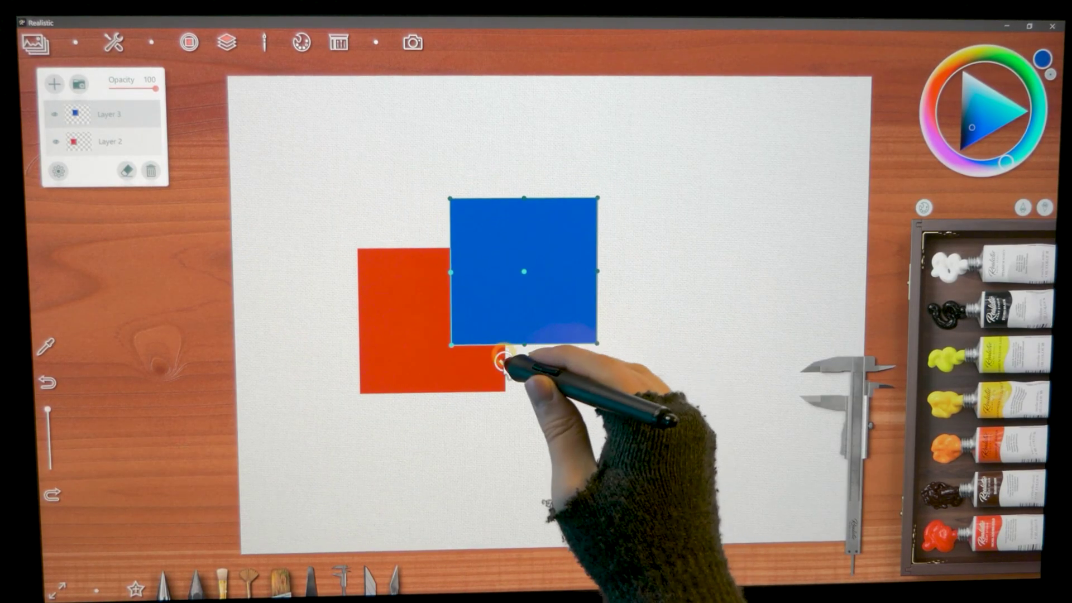
Nudge the blue square left, lock Layer 3's transparency, and merge it down into Layer 2
click(520, 360)
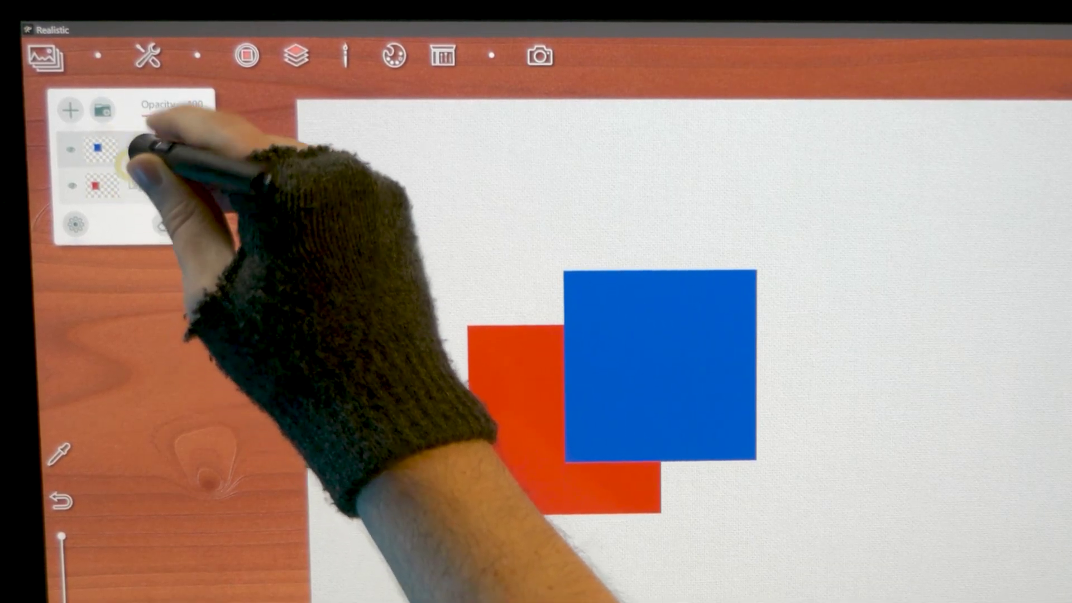
click(143, 162)
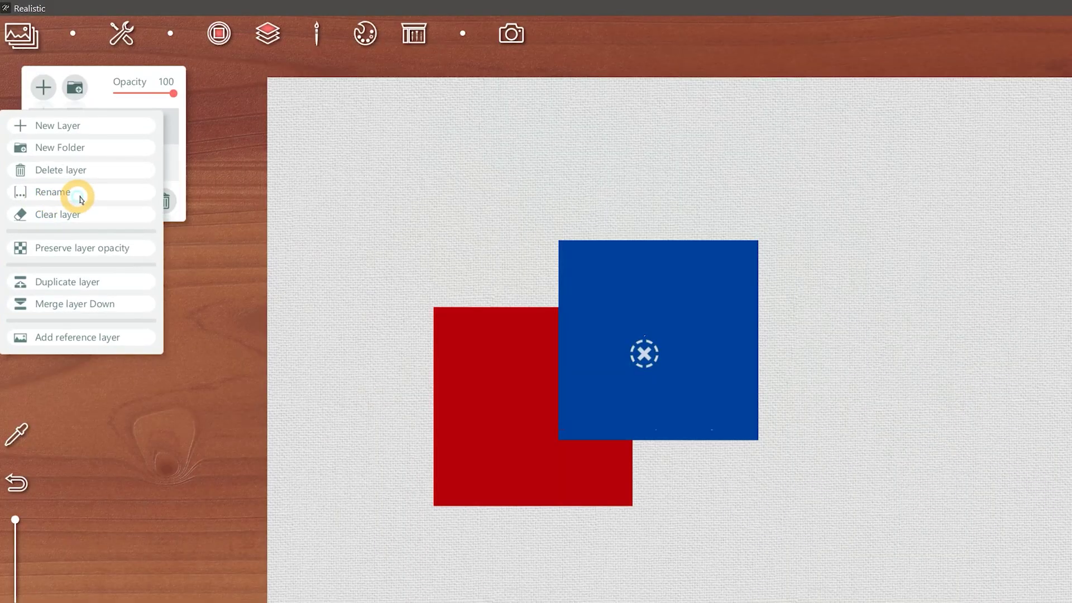
click(98, 250)
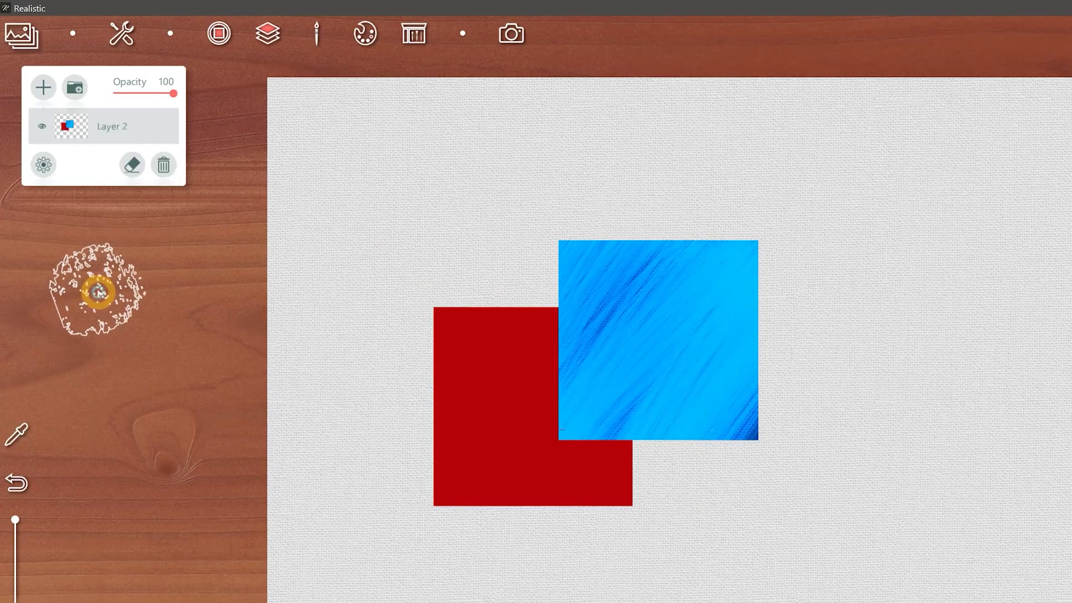
click(41, 127)
click(42, 127)
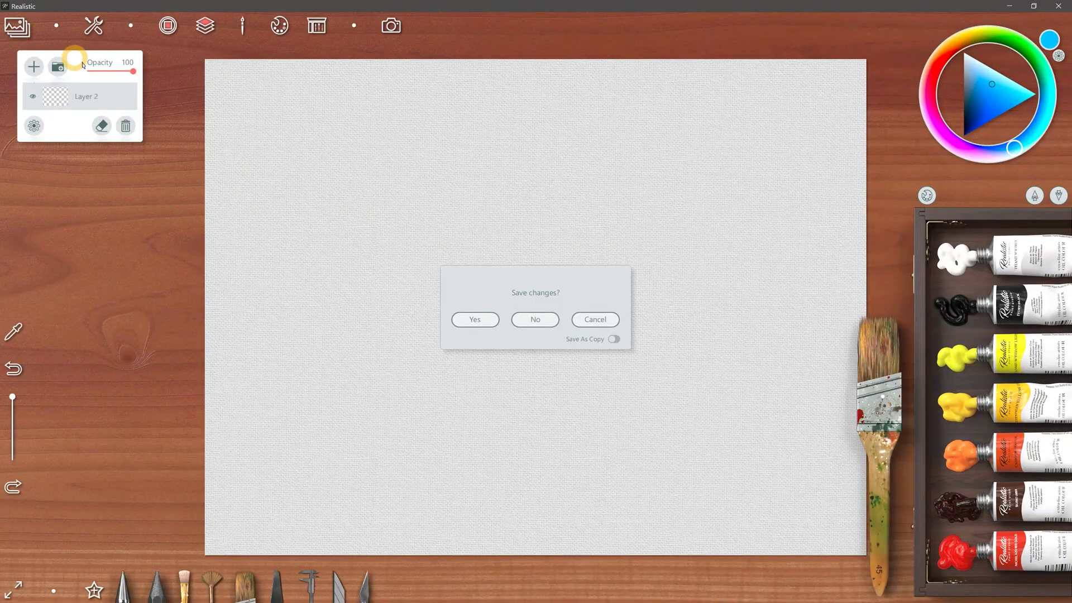
Discard canvas changes, select Oil Painting, and export it as an image, choosing a file type
click(537, 323)
click(497, 150)
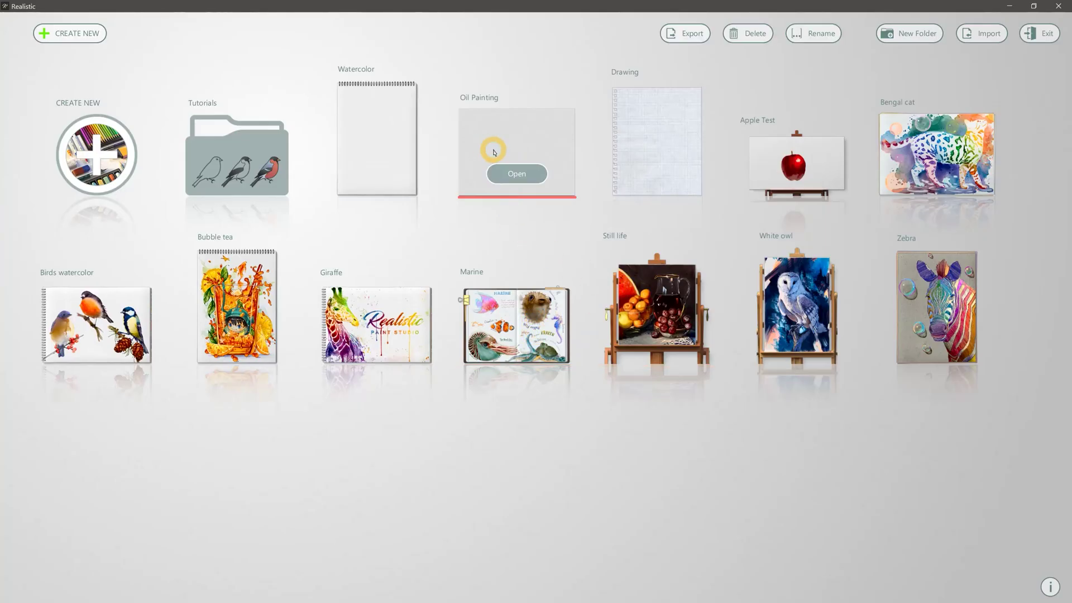
click(690, 33)
click(692, 73)
click(398, 365)
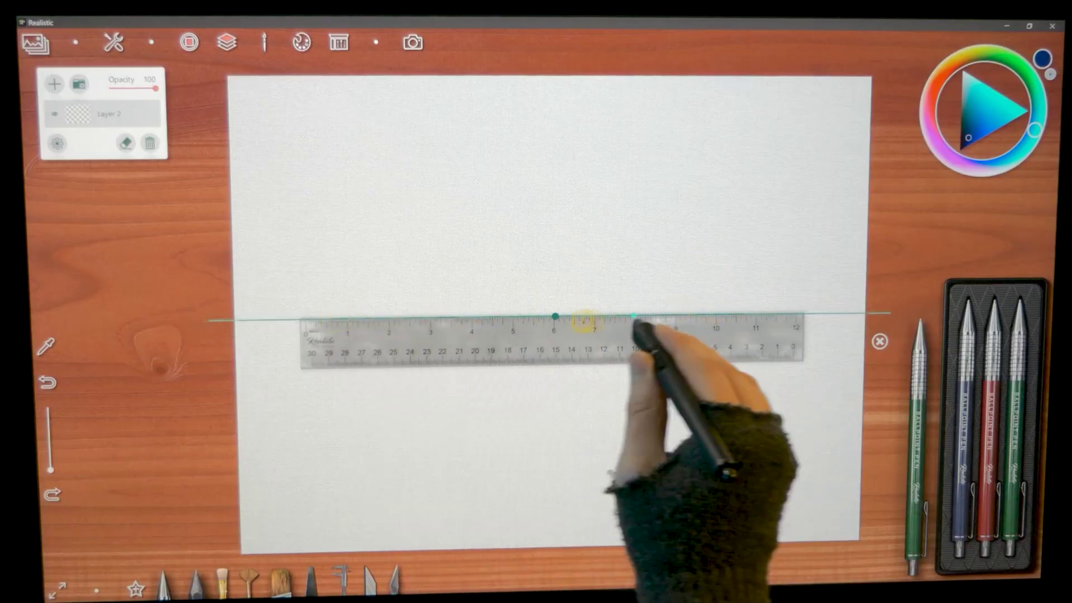
Angle the ruler diagonally and draw two parallel diagonal lines plus a top connecting line
drag(635, 335, 492, 419)
drag(413, 466, 687, 176)
drag(826, 240, 840, 209)
drag(752, 301, 648, 228)
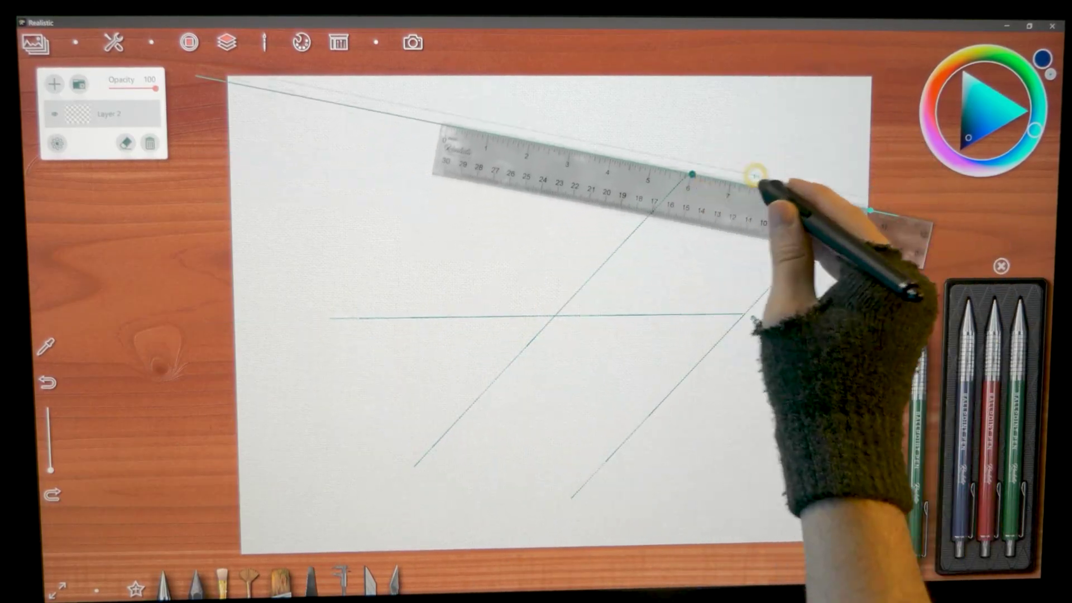
drag(693, 178, 843, 205)
Move the ruler to the bottom, reposition the compass centre, and open the Drawing canvas
drag(648, 229, 531, 486)
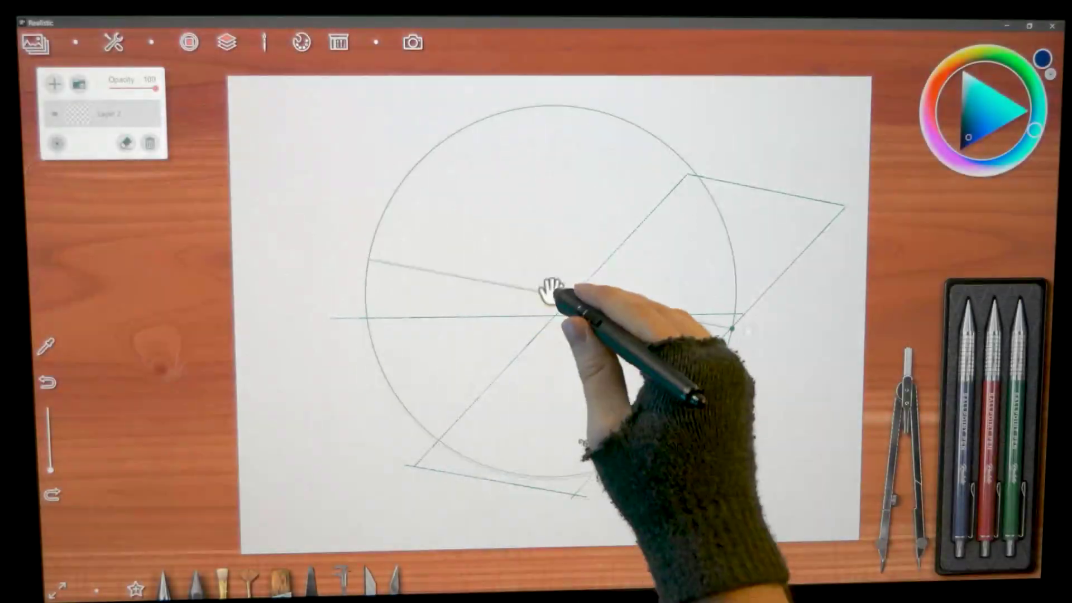
drag(555, 293, 648, 327)
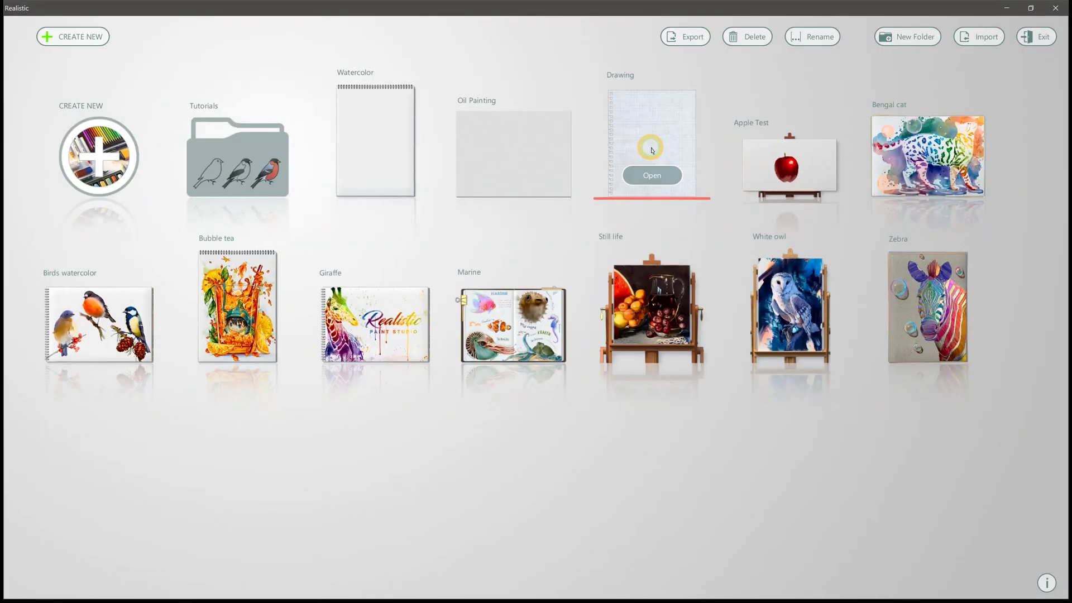
click(669, 180)
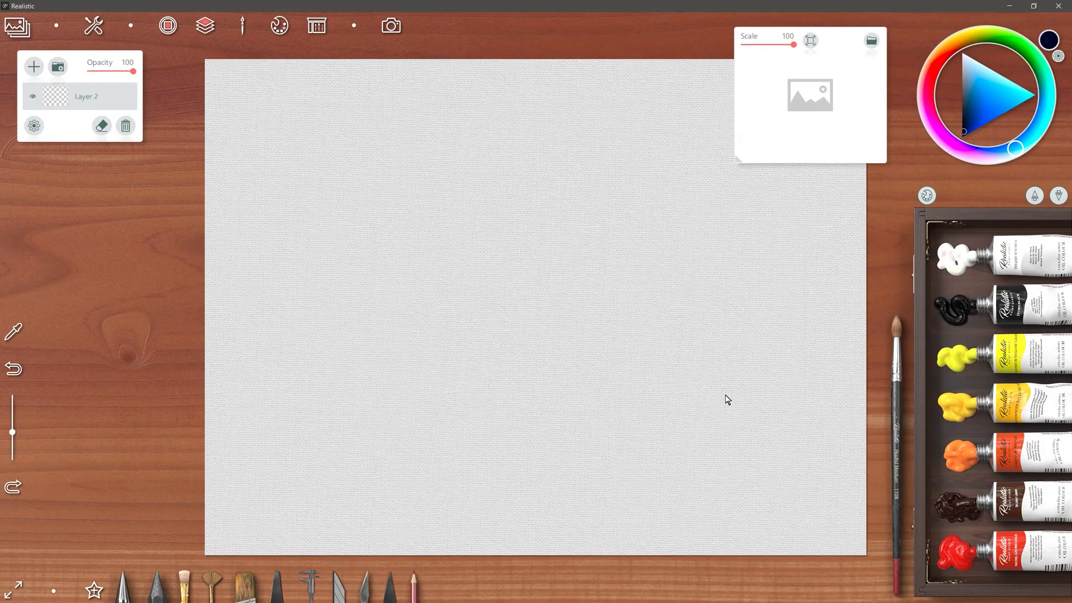
Enlarge the reference image panel and set its scale to 18.1
drag(738, 160, 666, 214)
click(677, 45)
drag(678, 47, 681, 45)
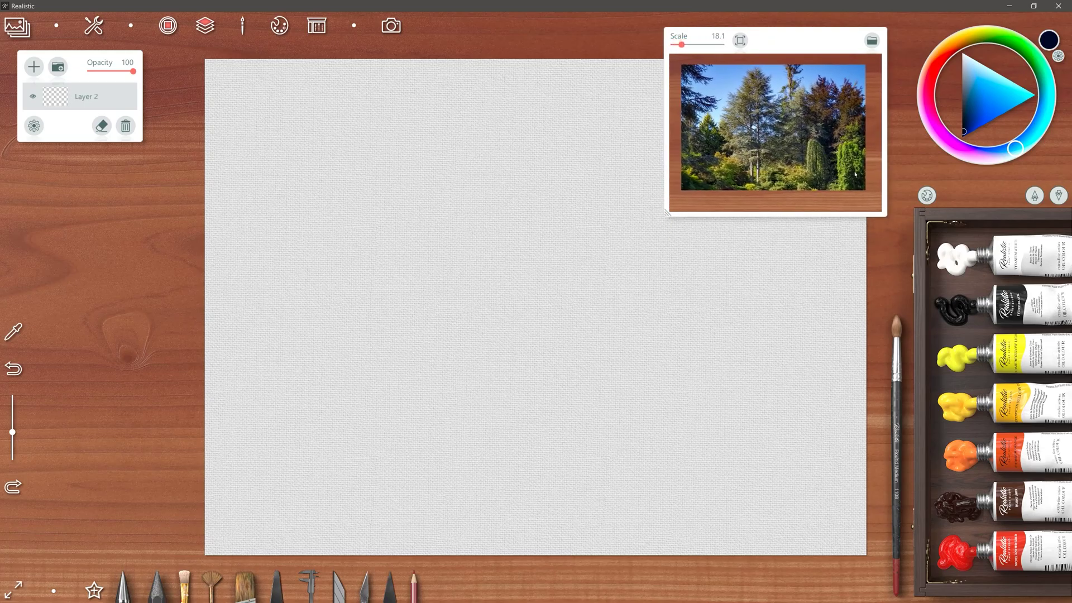
click(376, 340)
Add the second palette knife to the favourite tools box
click(95, 590)
click(506, 54)
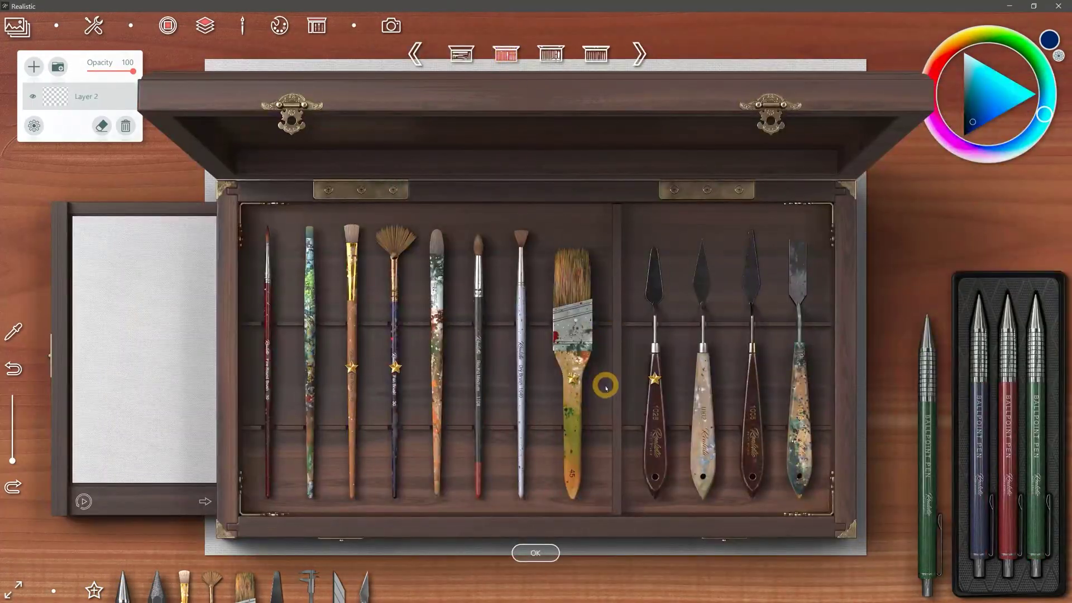
click(705, 384)
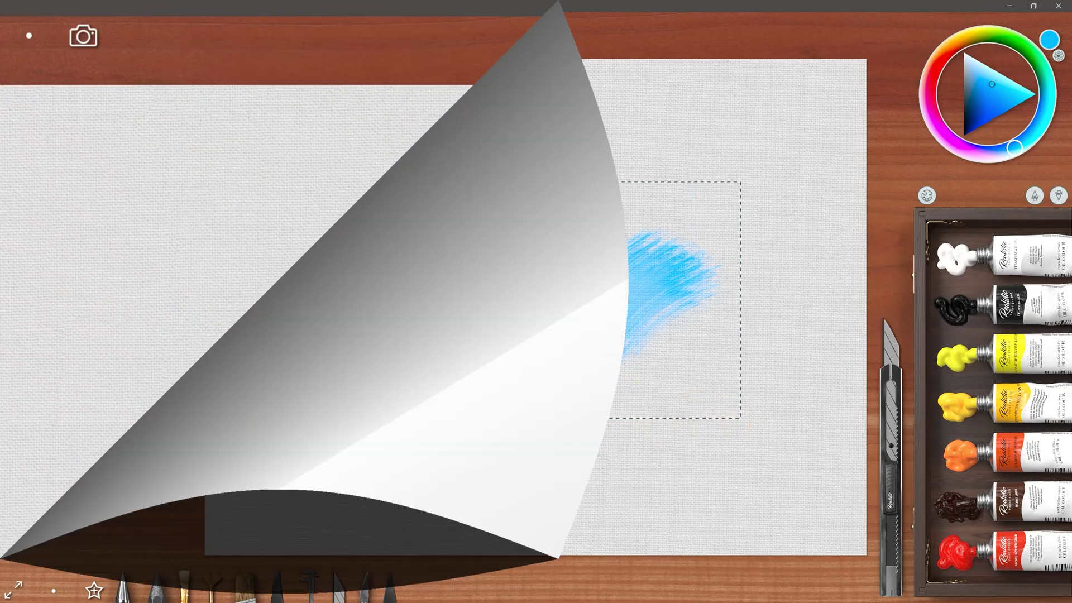
Increase the colour wheel size in the colour picker settings
click(1059, 56)
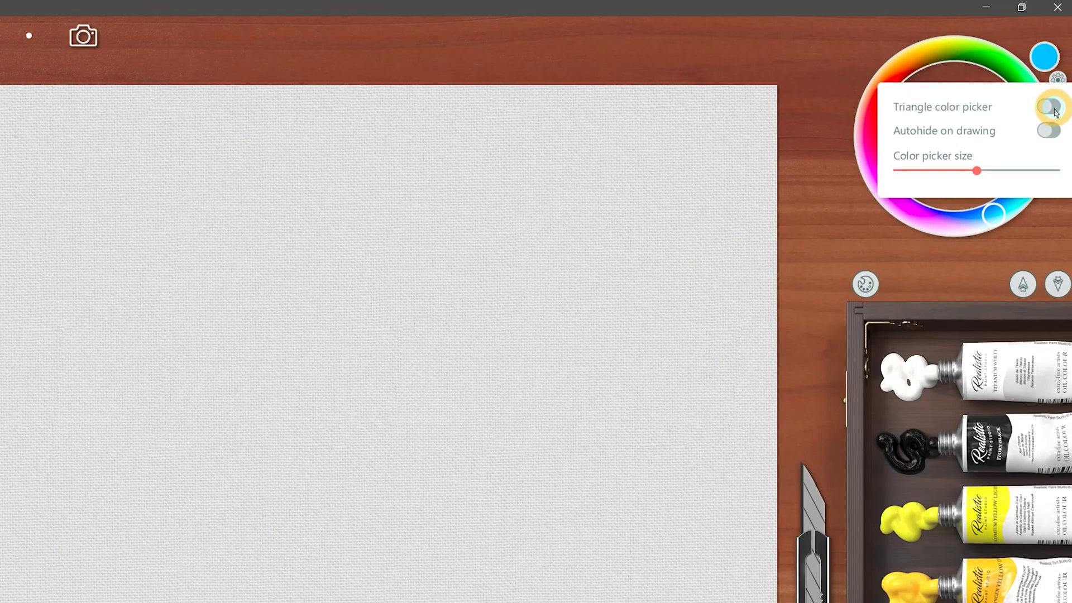
click(998, 52)
click(1059, 84)
click(1057, 80)
click(1058, 79)
mouse_move(977, 170)
mouse_down()
mouse_move(964, 173)
mouse_move(994, 178)
mouse_move(985, 182)
mouse_up()
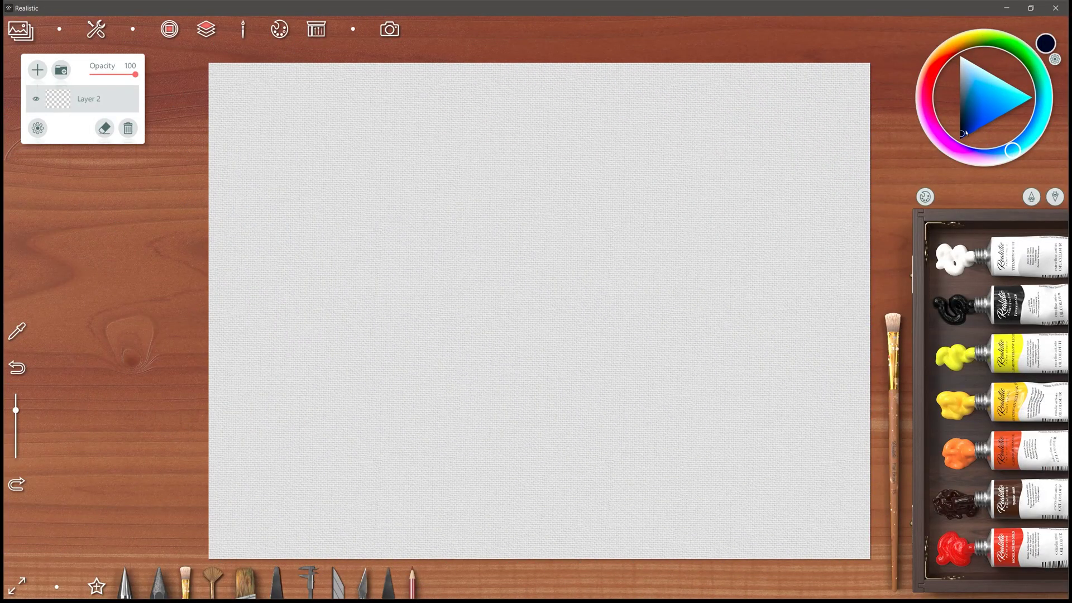
Paint a broad navy zigzag stroke, pick up its colour and extend the grey stroke right
mouse_move(364, 248)
mouse_down()
mouse_move(378, 293)
mouse_move(439, 248)
mouse_up()
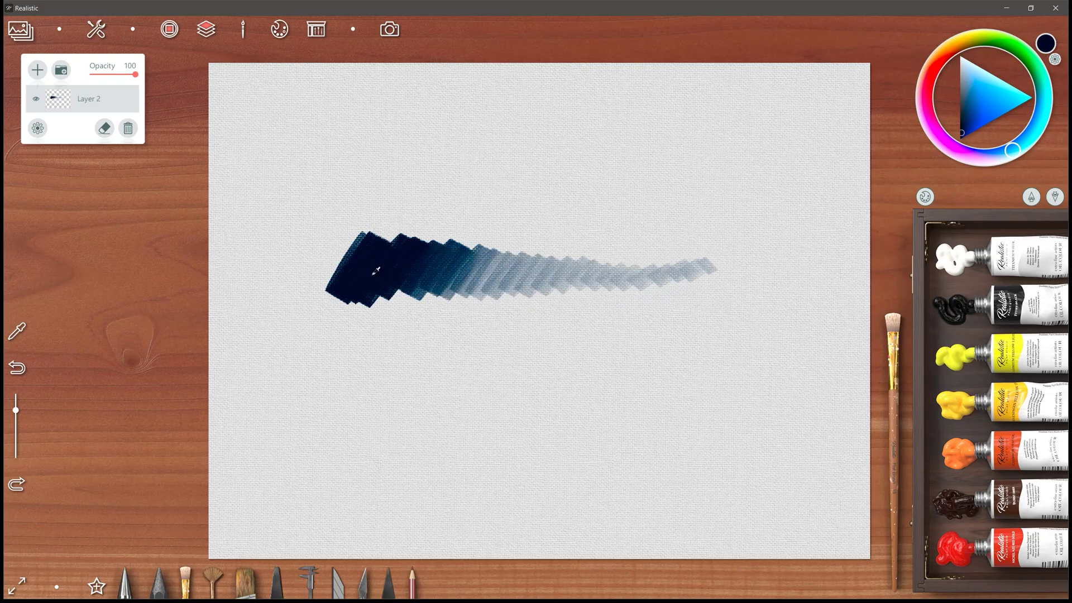
drag(459, 269, 515, 273)
mouse_move(603, 349)
mouse_down()
mouse_move(630, 358)
mouse_move(603, 349)
mouse_up()
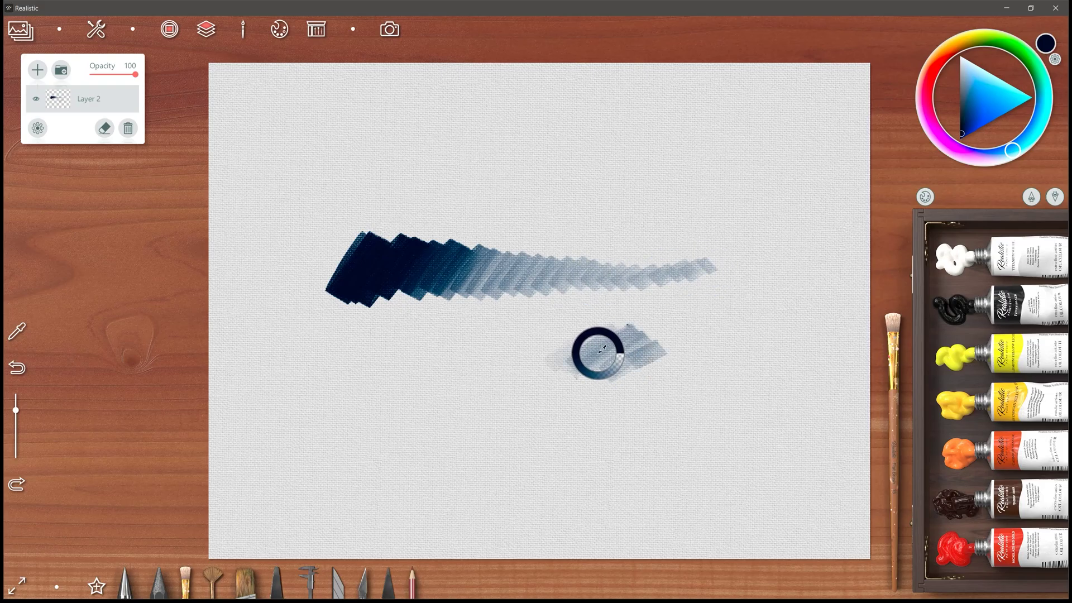
Load yellow paint, then sample dark green, navy and teal from the grey patch
click(947, 366)
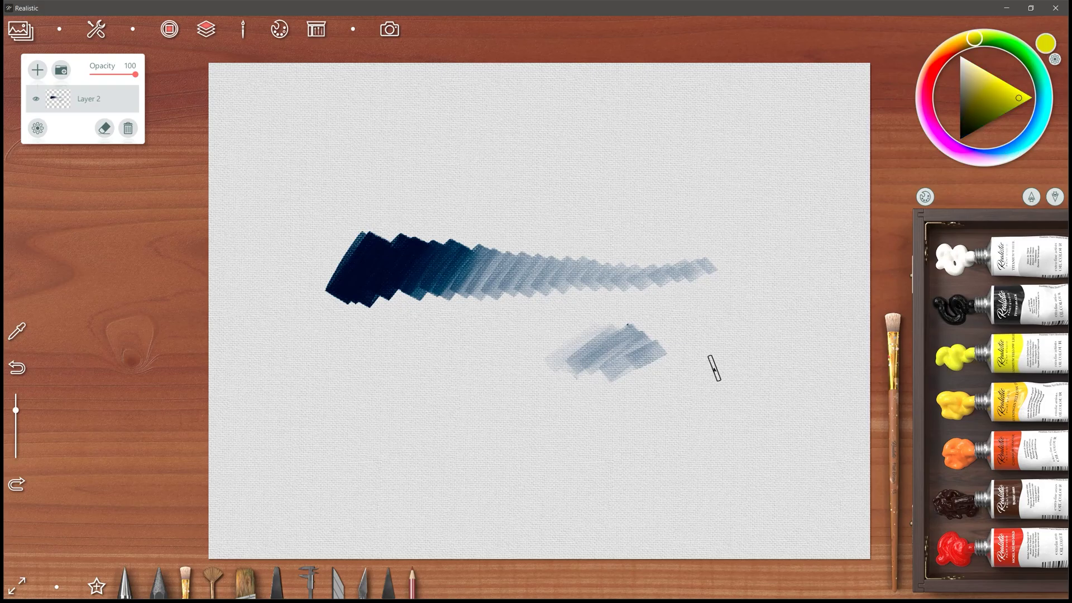
click(616, 344)
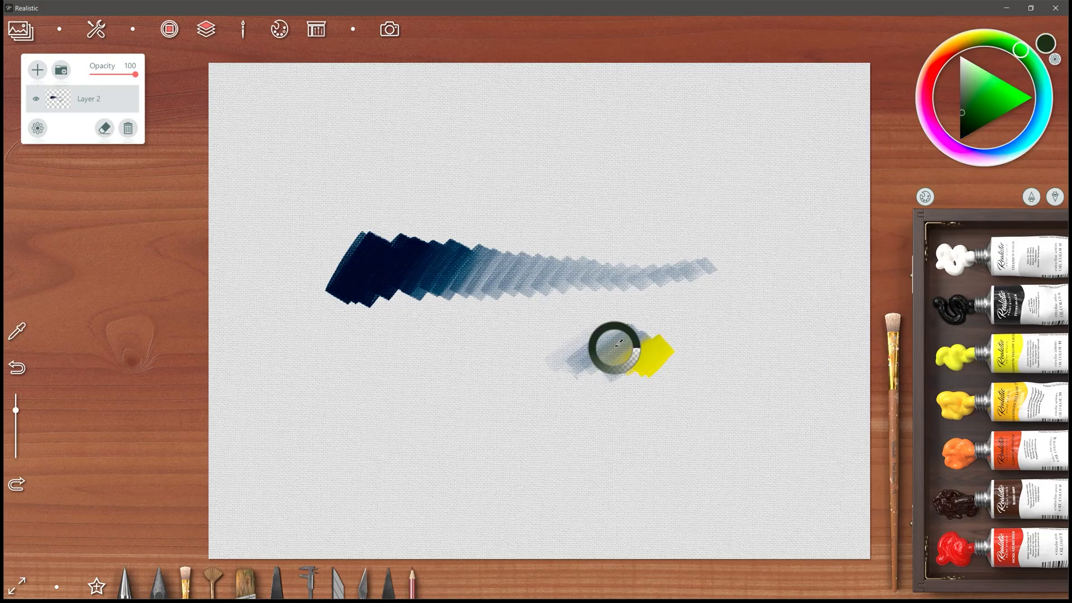
click(589, 350)
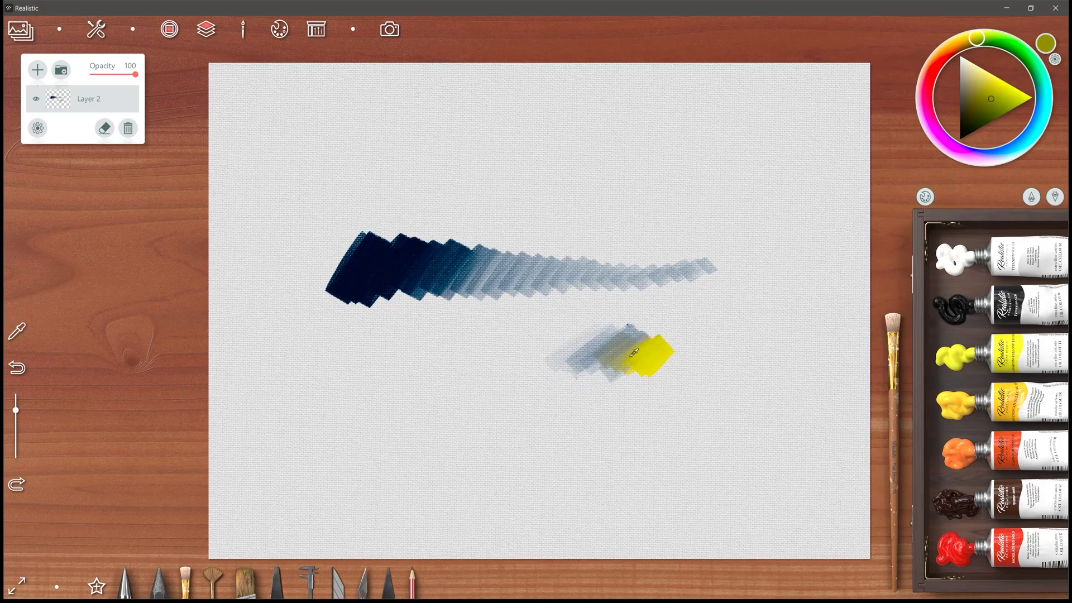
drag(620, 349, 603, 349)
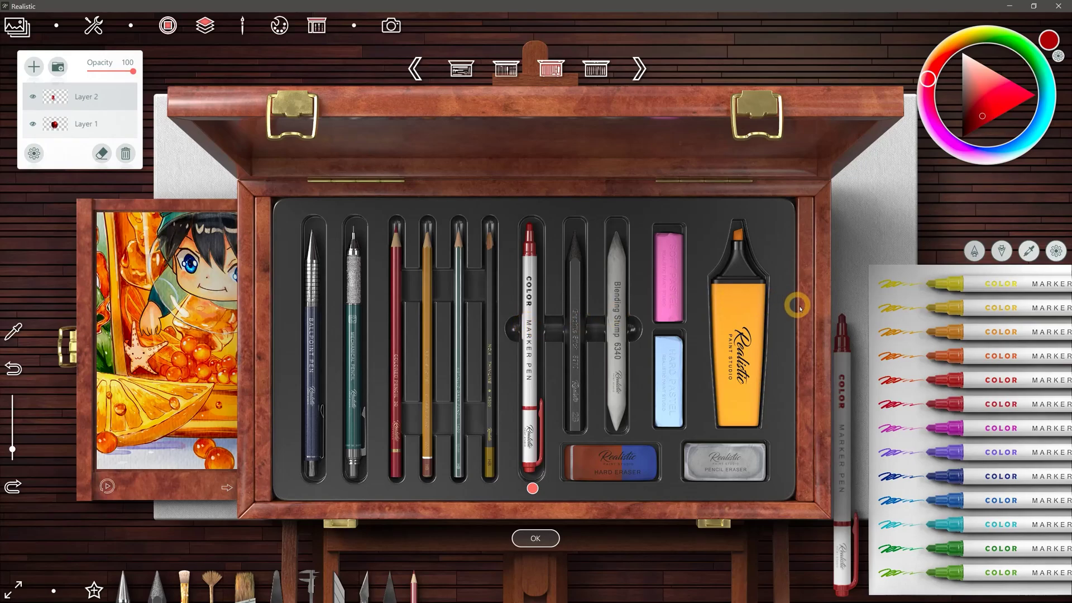
Close the tool case and page through the oil paint tubes, returning to red and purple
click(1003, 251)
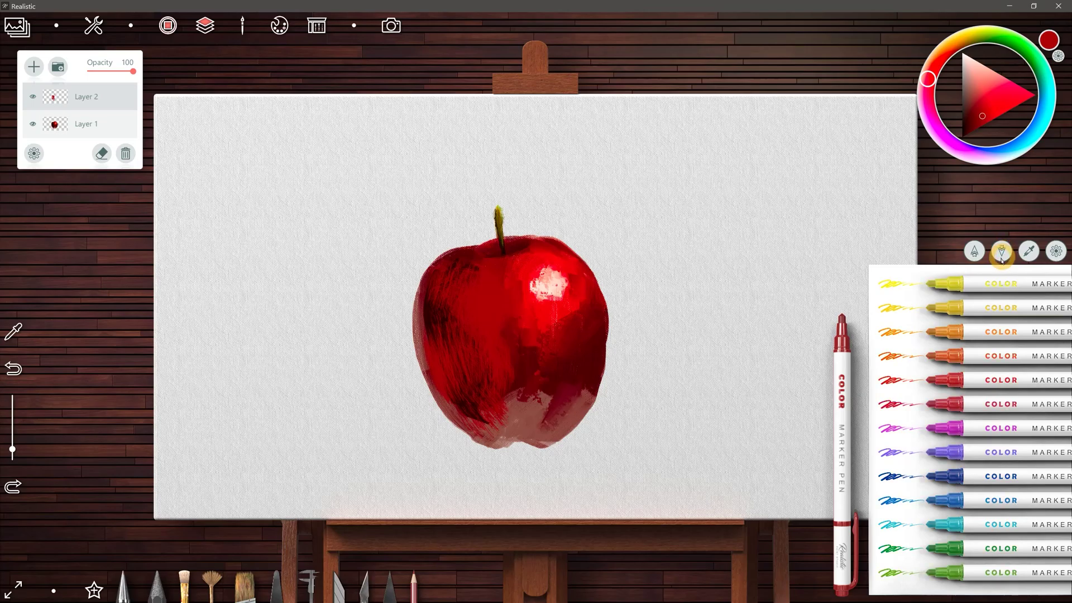
click(1001, 255)
click(1059, 195)
click(1060, 196)
click(1059, 196)
click(1059, 195)
click(1059, 195)
click(1060, 197)
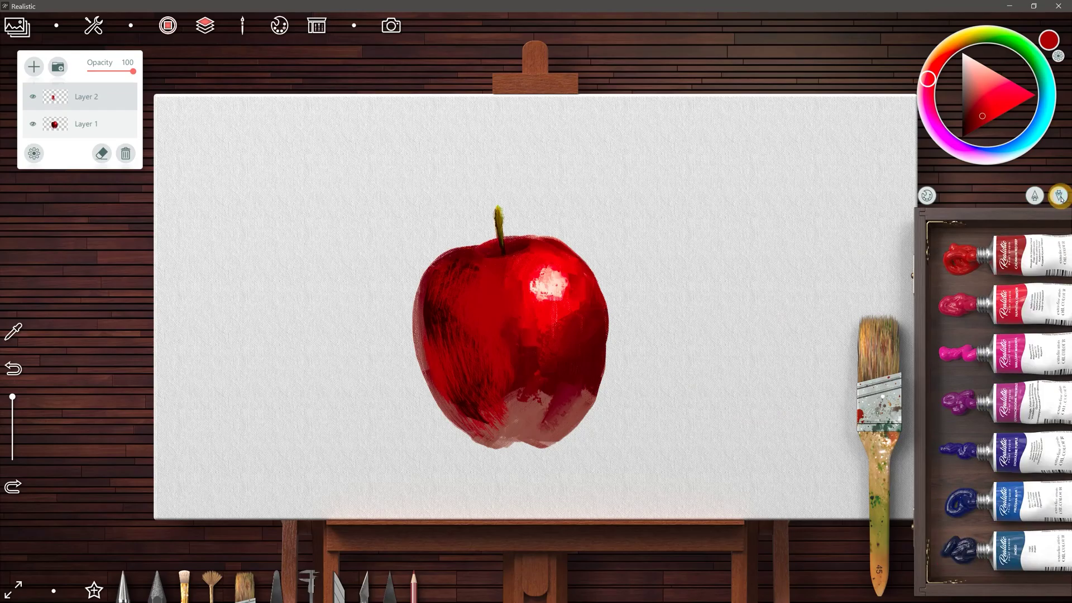
Pick soft pastel and paint yellow scribbles, then light-blue strokes mixed with purple
click(1060, 196)
click(668, 274)
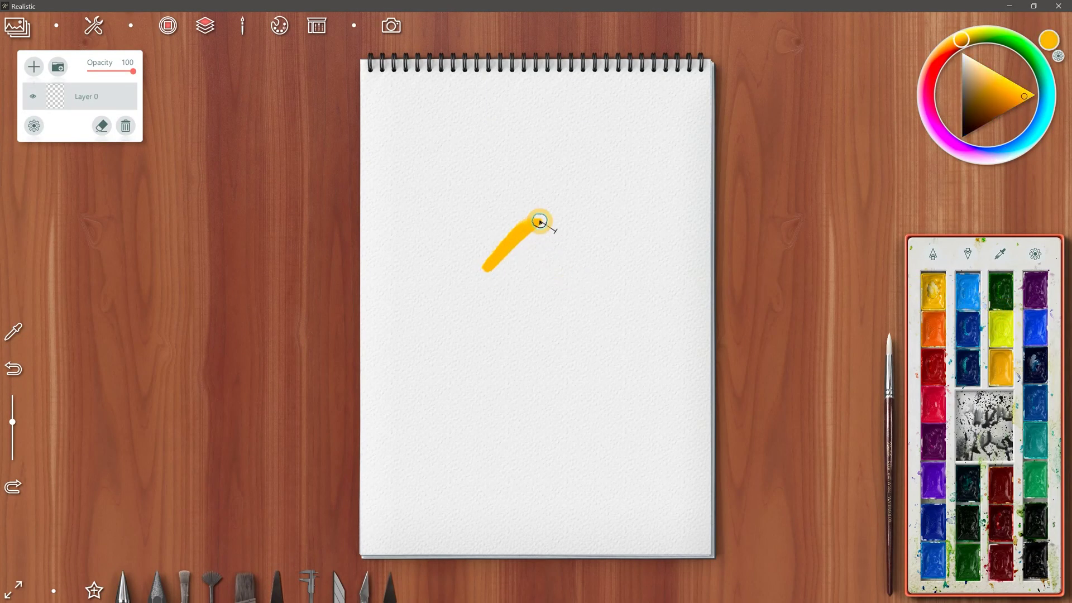
drag(517, 241, 526, 316)
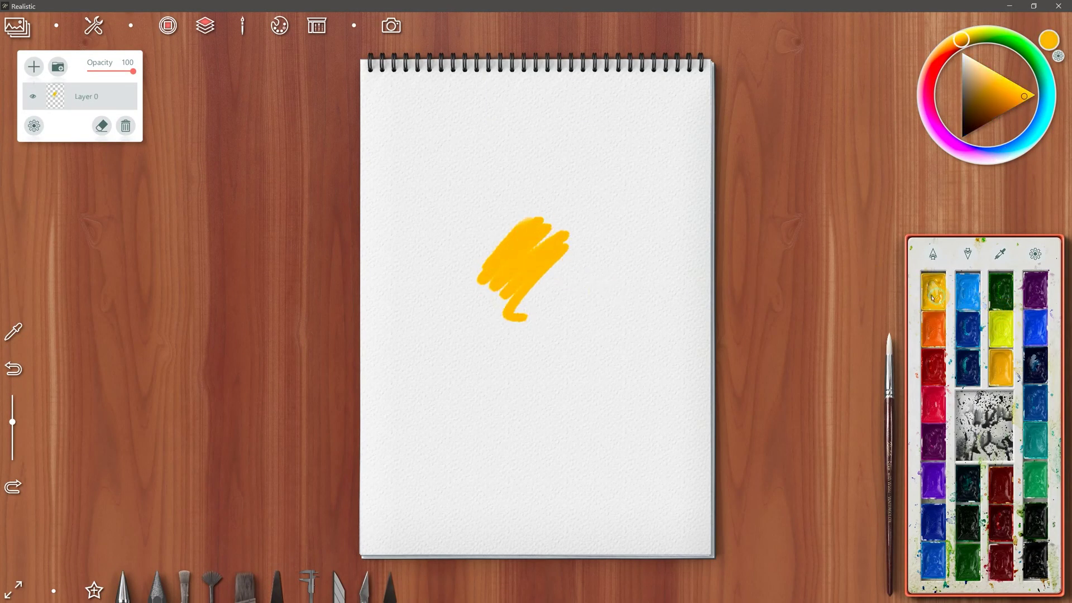
mouse_move(564, 246)
mouse_down()
mouse_move(552, 302)
mouse_move(568, 301)
mouse_move(565, 322)
mouse_move(481, 307)
mouse_move(497, 323)
mouse_up()
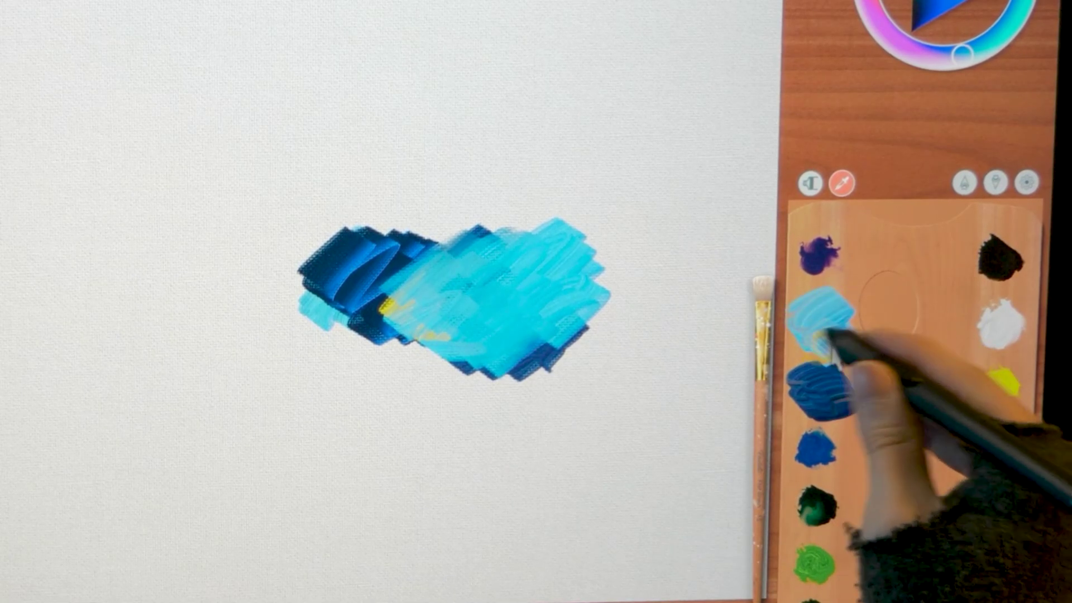
drag(505, 223, 492, 217)
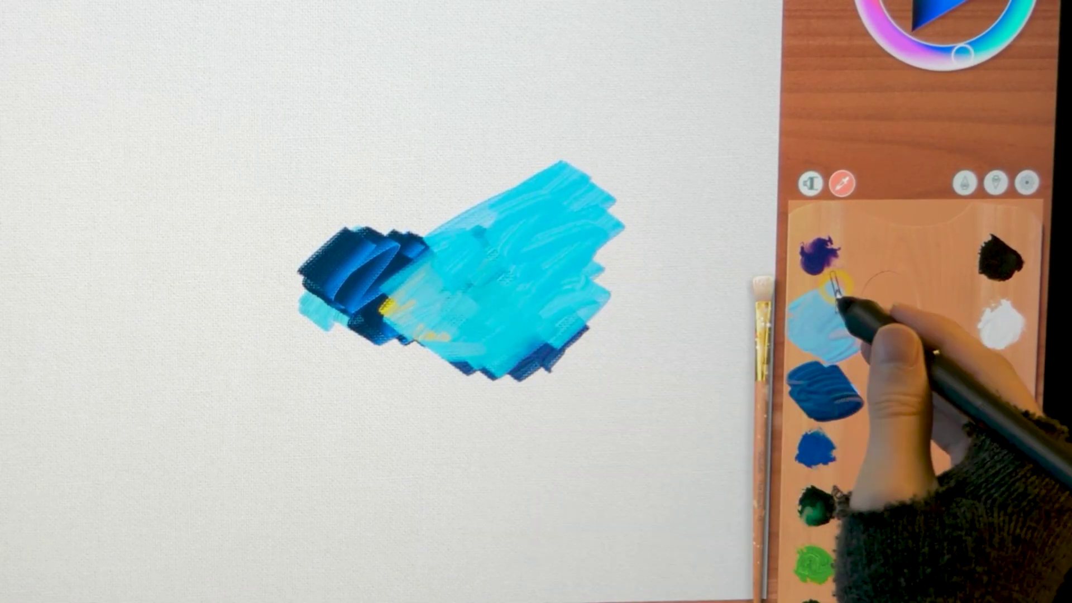
drag(842, 294, 818, 300)
drag(603, 129, 538, 186)
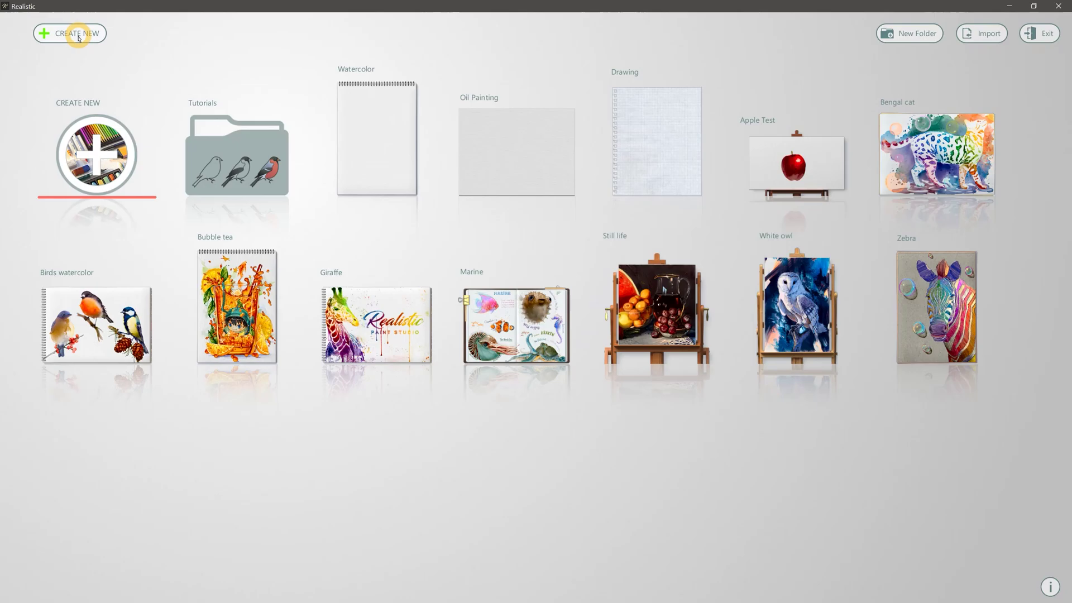
Start a new Watercolor canvas sized 6000 × 6000 pixels and view the preset size list
click(78, 34)
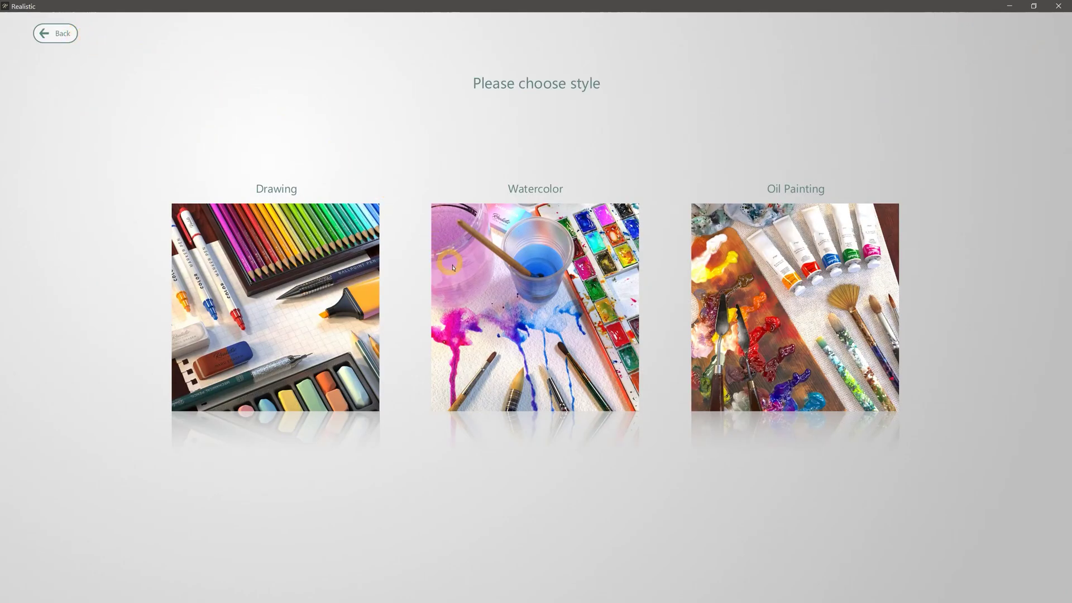
click(503, 302)
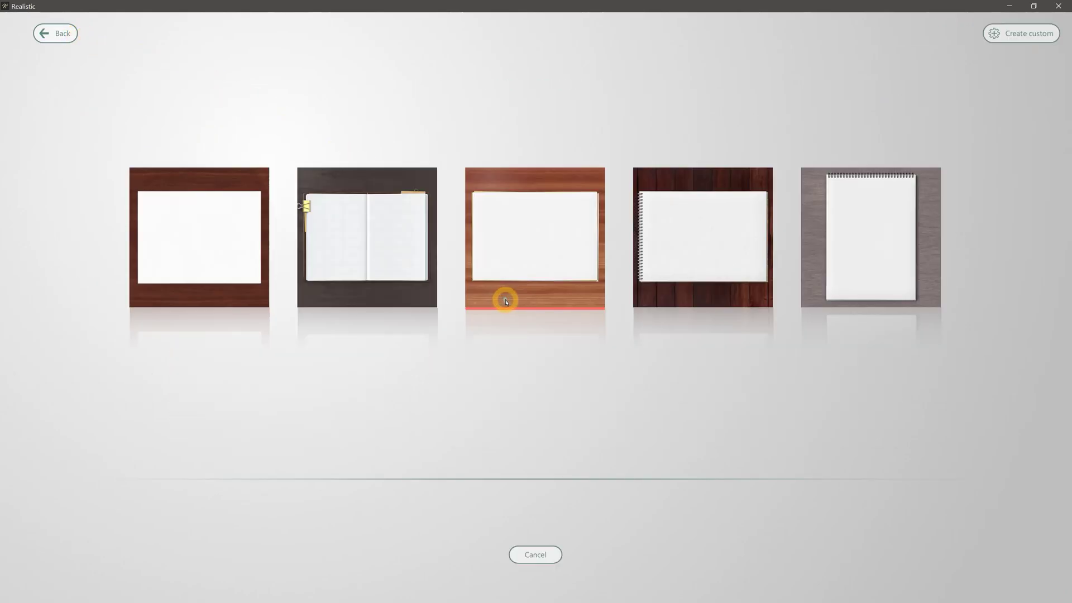
click(1018, 35)
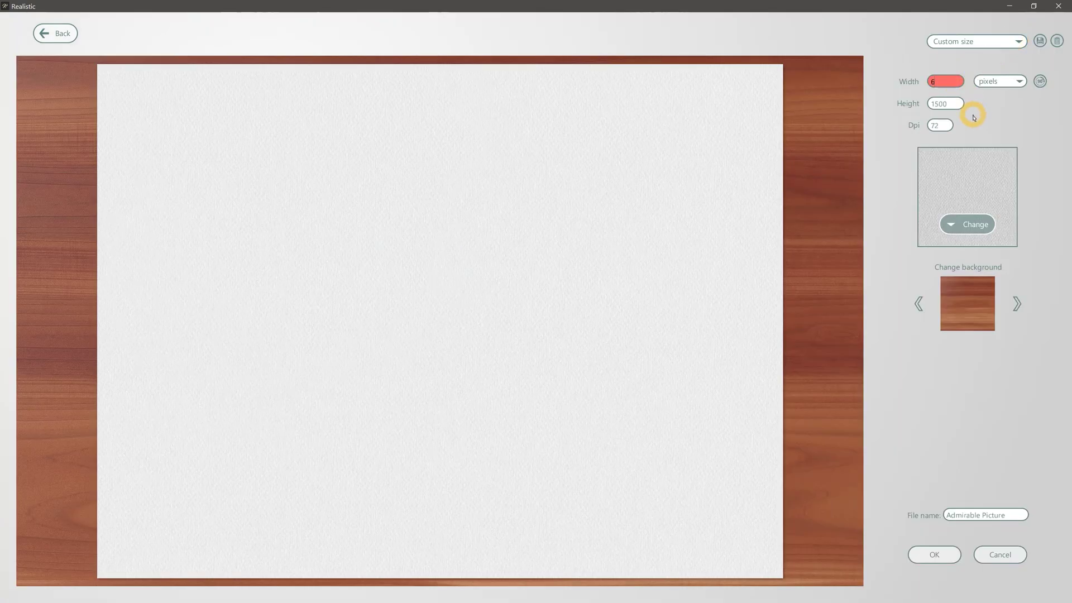
click(957, 105)
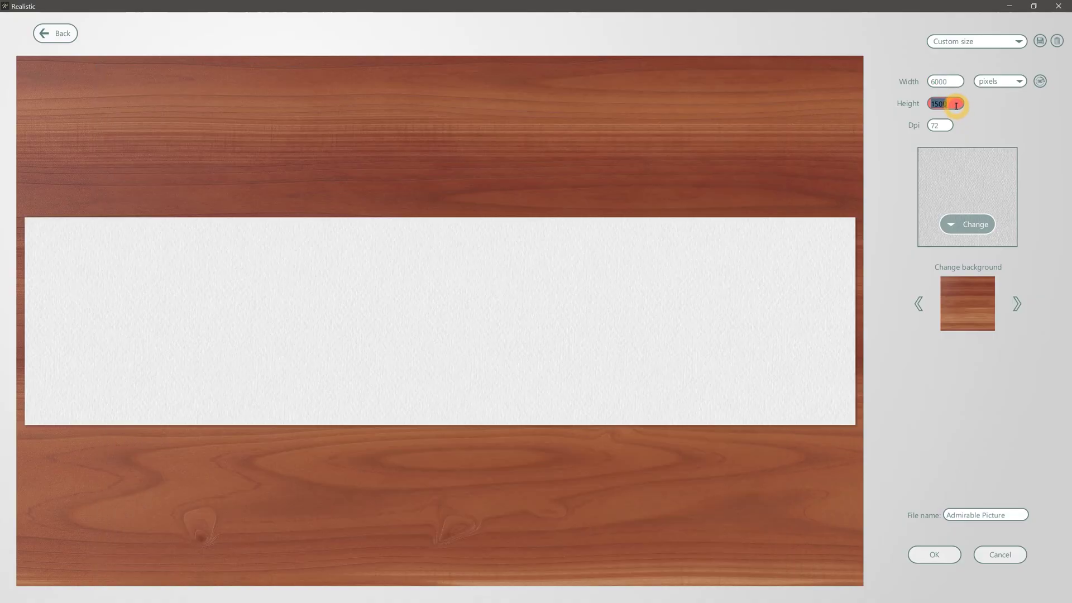
click(957, 84)
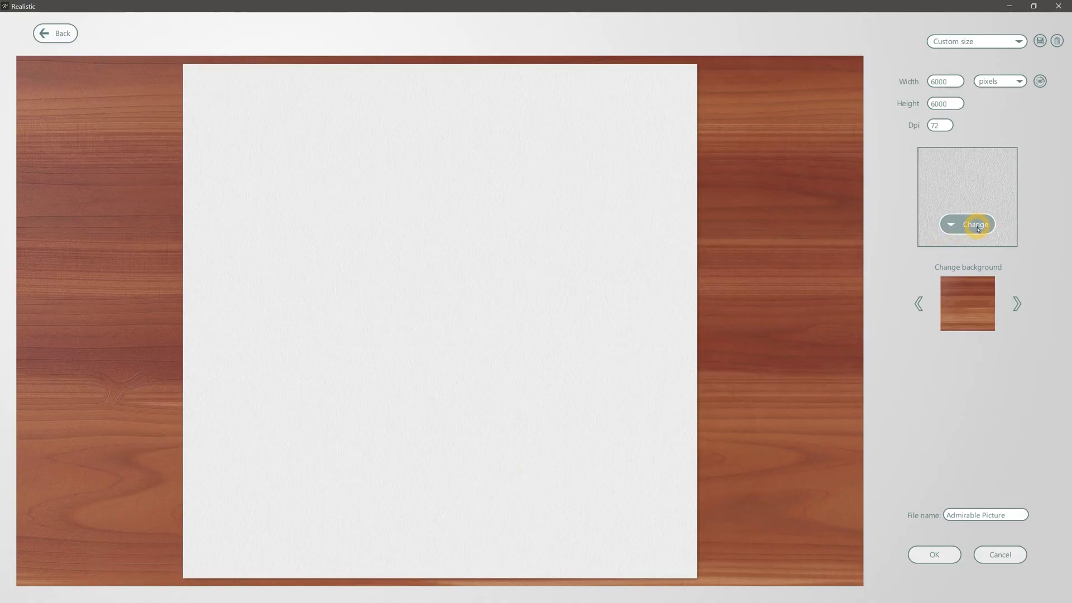
click(1020, 42)
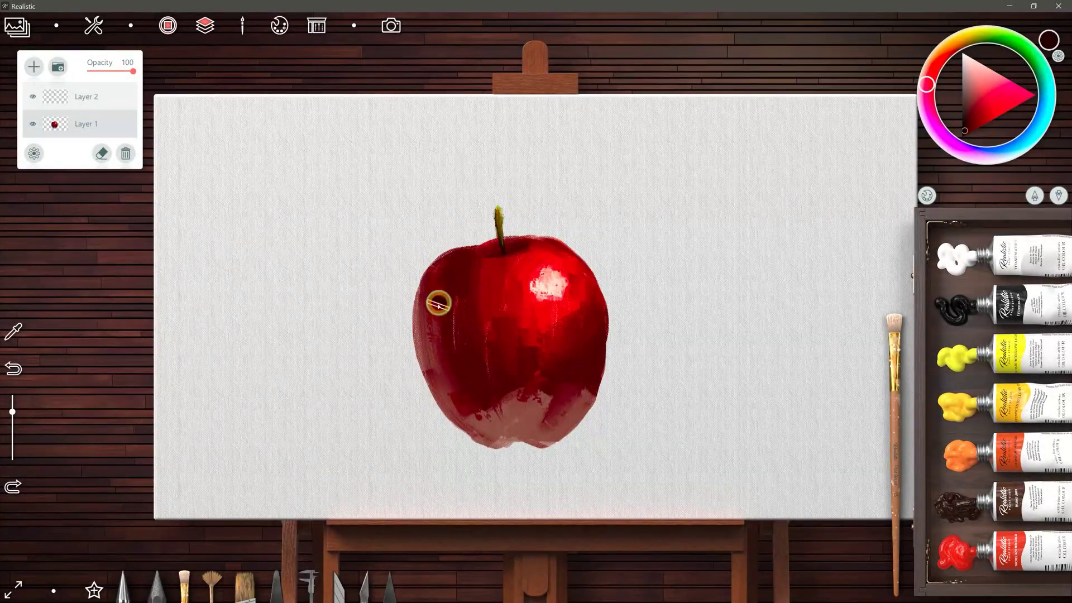
Add a dark red stroke to the apple's left side, then delete Layer 1 and undo it
drag(439, 303, 447, 274)
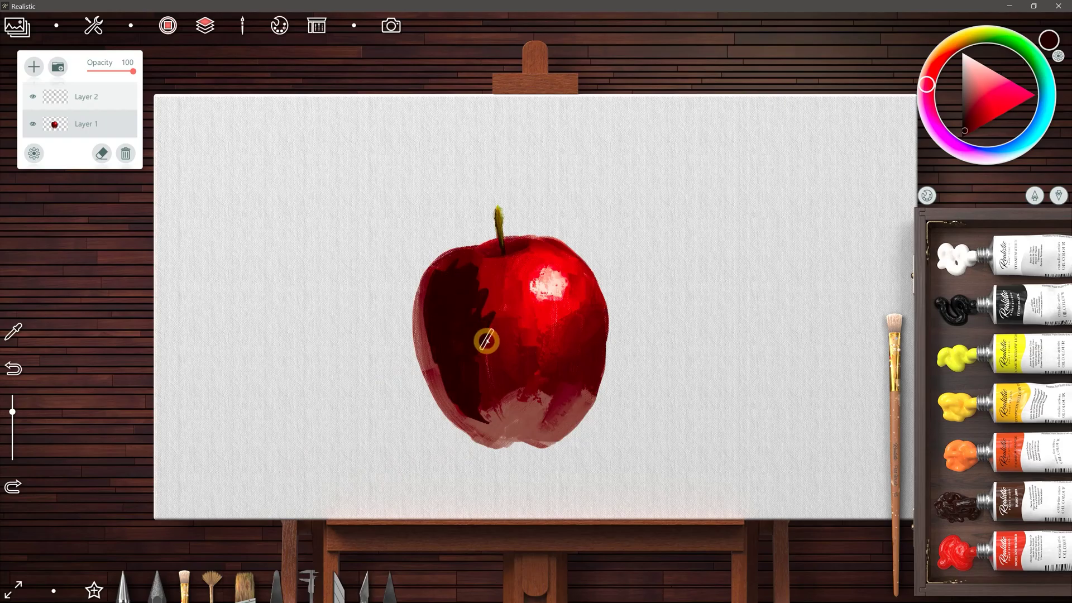
click(126, 156)
key(ctrl+z)
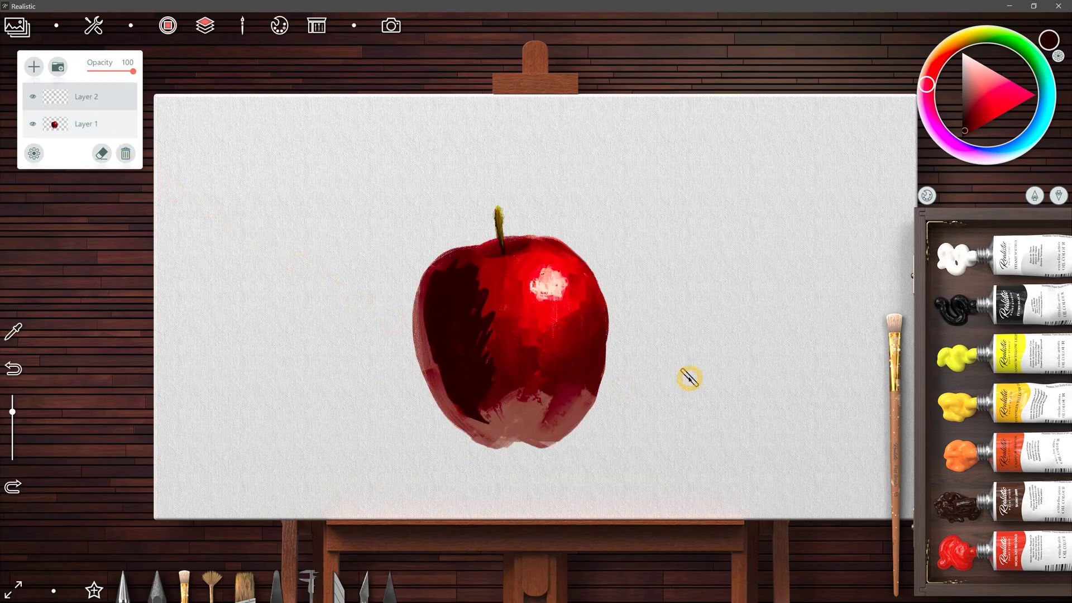
Browse the measuring and pencil drawers, then try the fine round and flat oil brushes
click(895, 369)
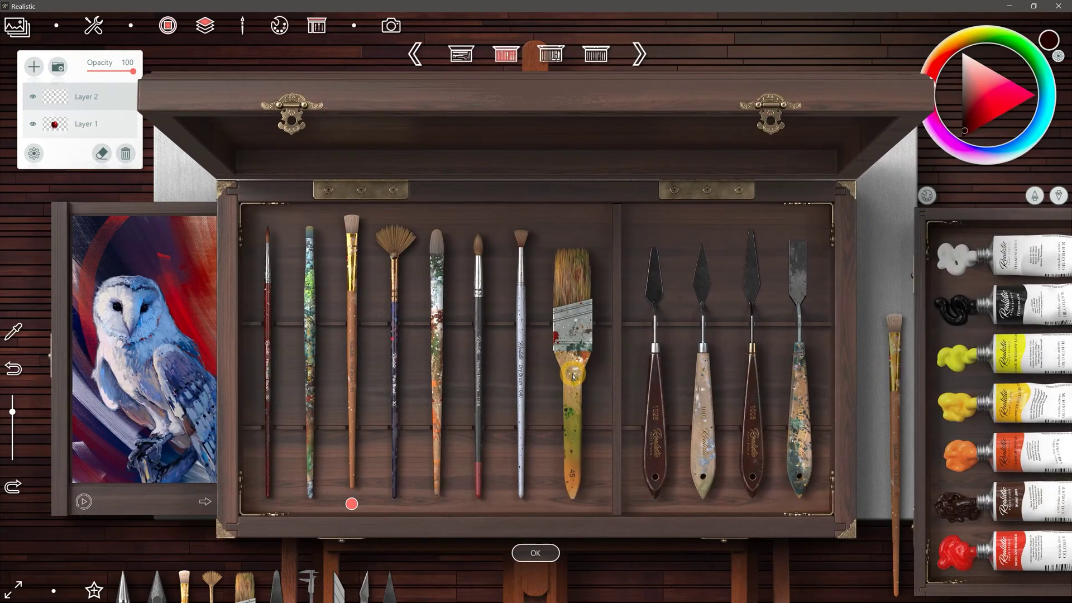
click(462, 55)
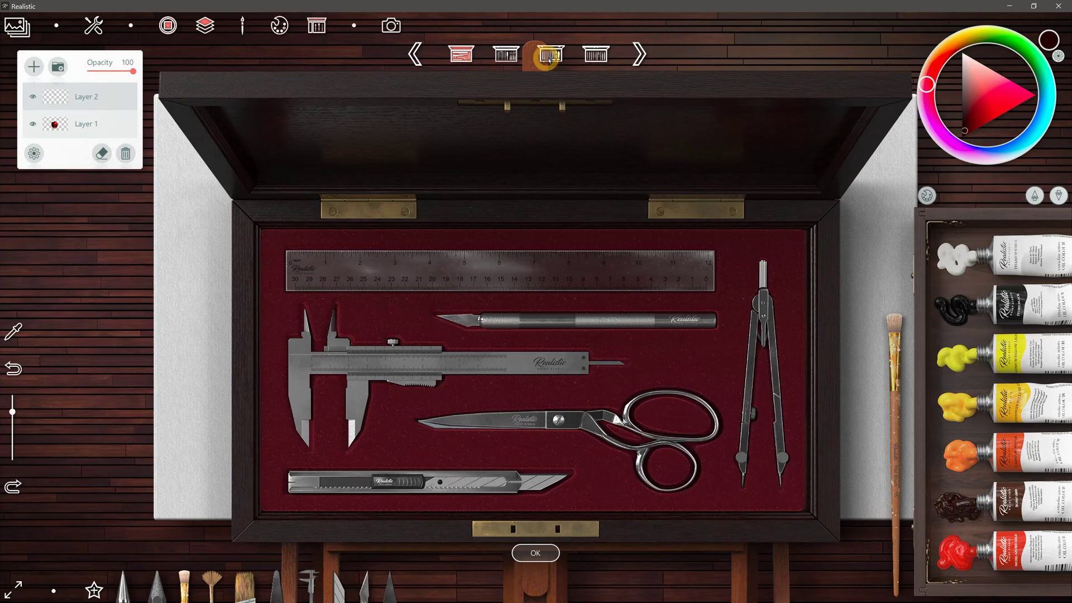
click(550, 59)
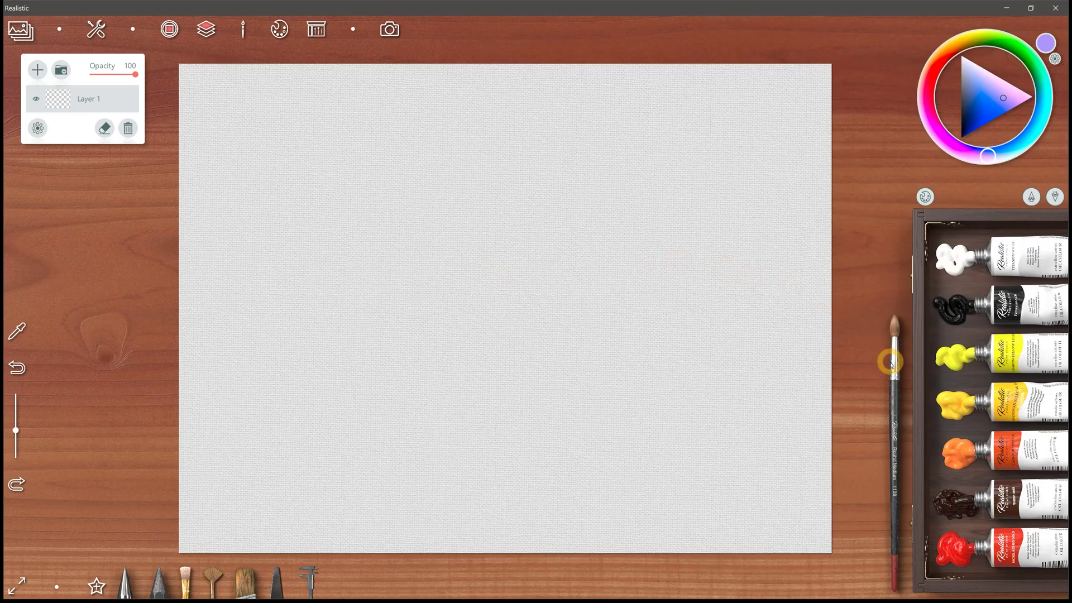
click(892, 363)
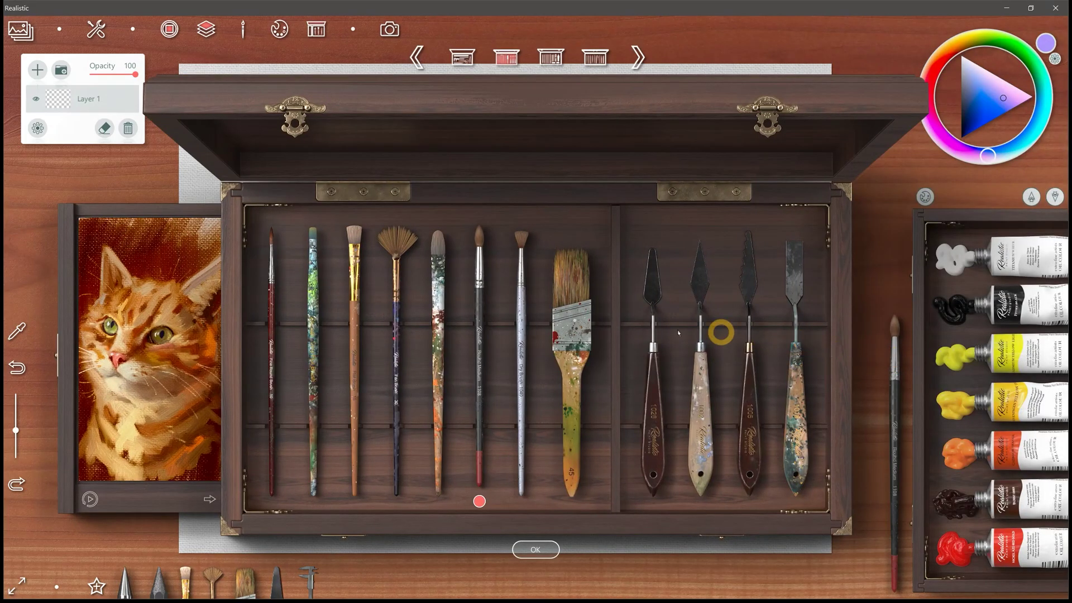
click(271, 356)
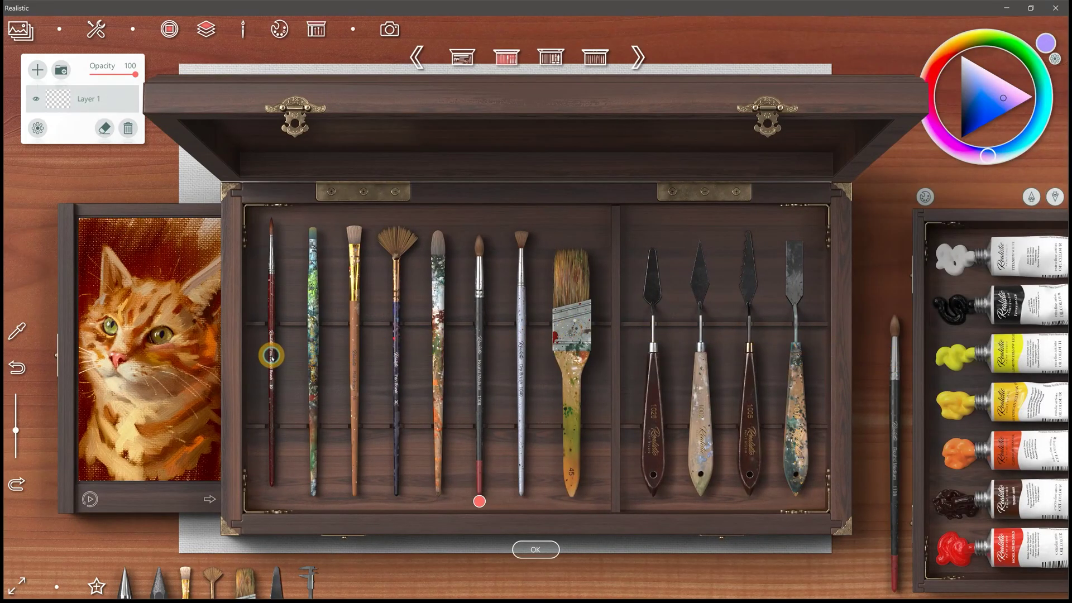
click(312, 348)
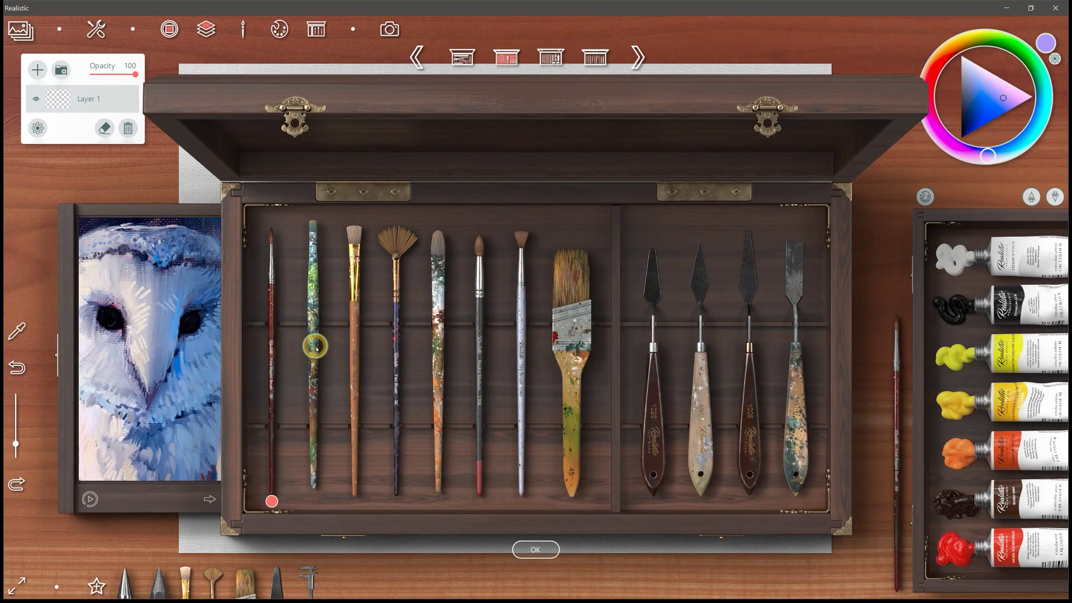
click(355, 338)
Try the fan, medium, dry and wide flat brushes and palette knife, then choose the snap-off cutter
click(395, 333)
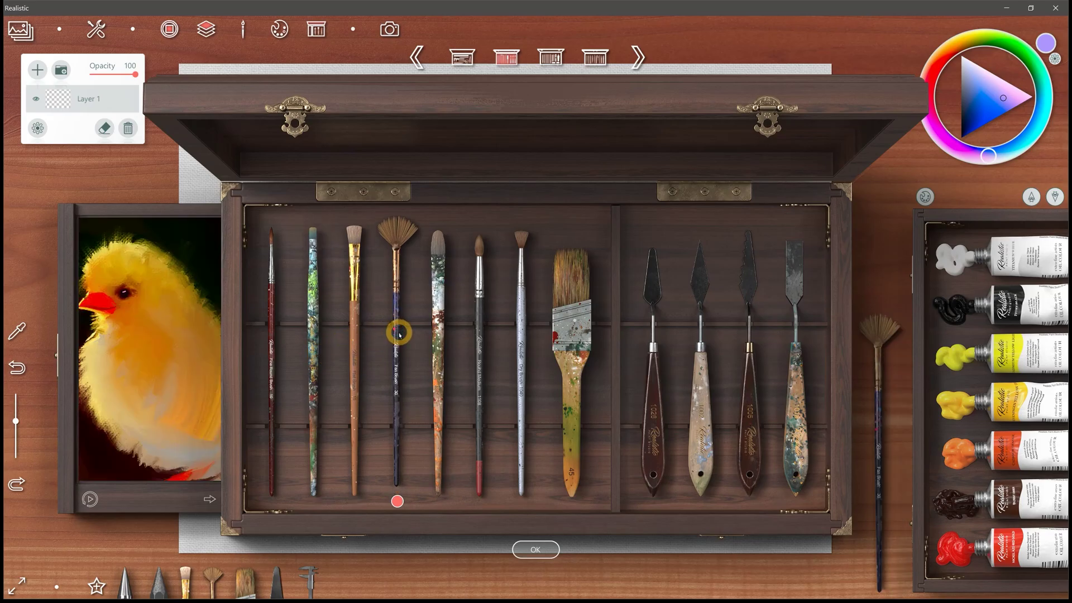
click(437, 329)
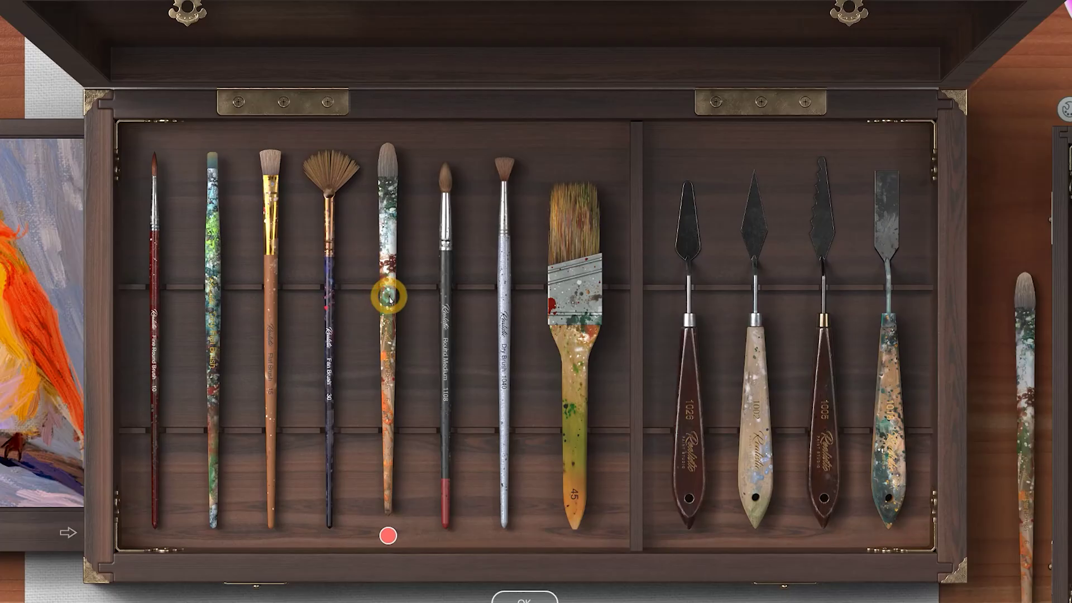
click(447, 291)
click(518, 292)
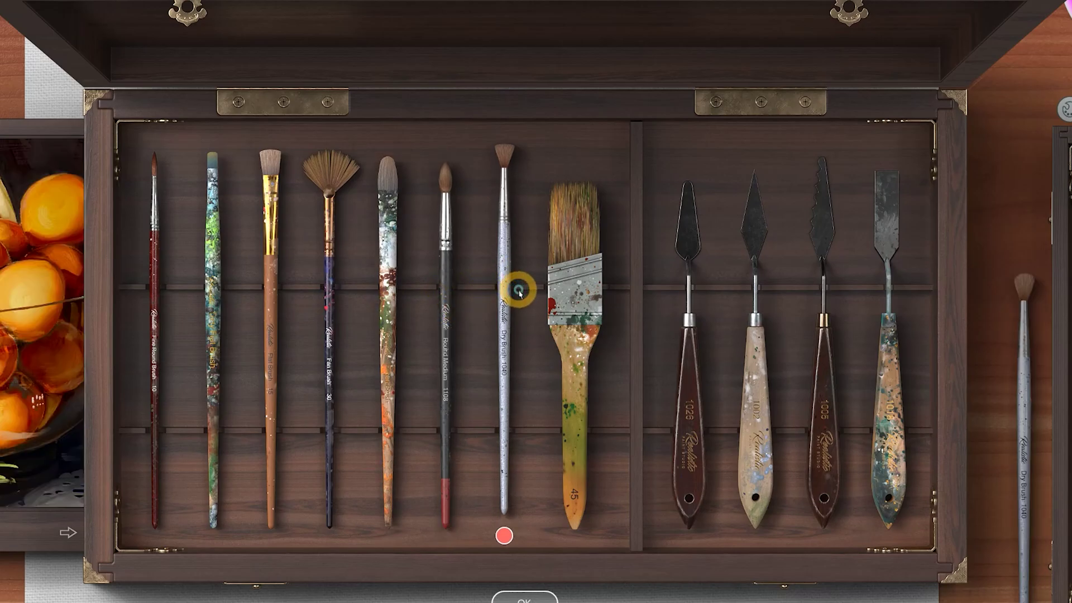
click(581, 295)
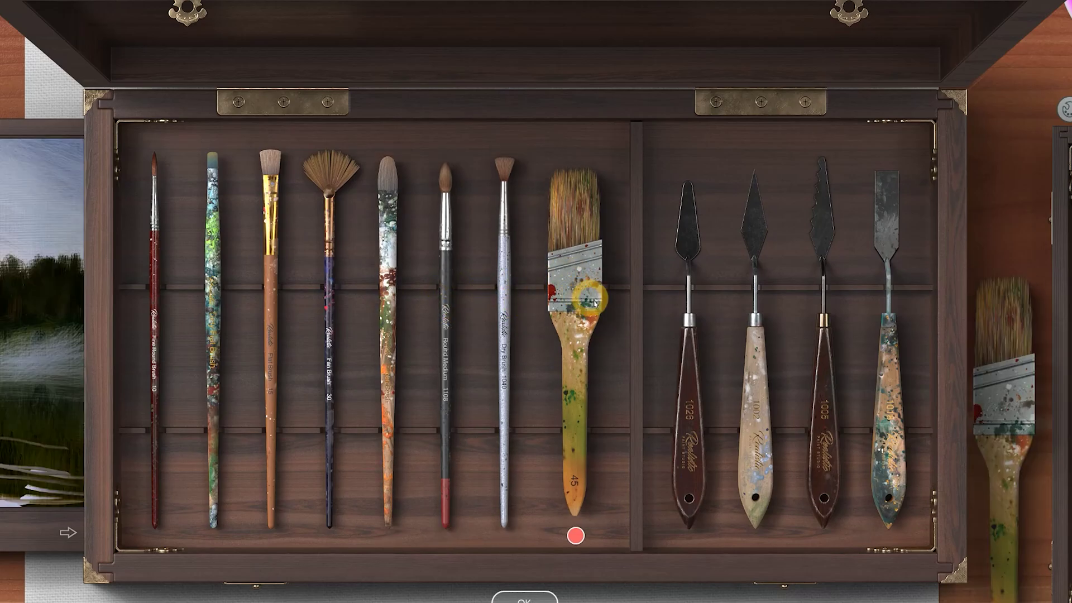
click(692, 306)
drag(750, 306, 636, 337)
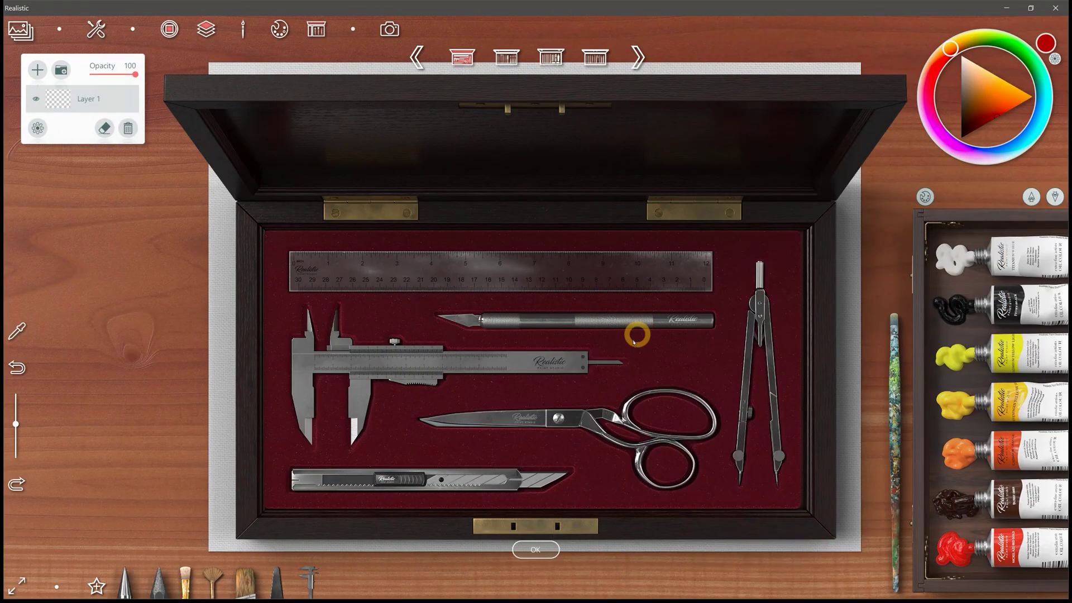
click(522, 485)
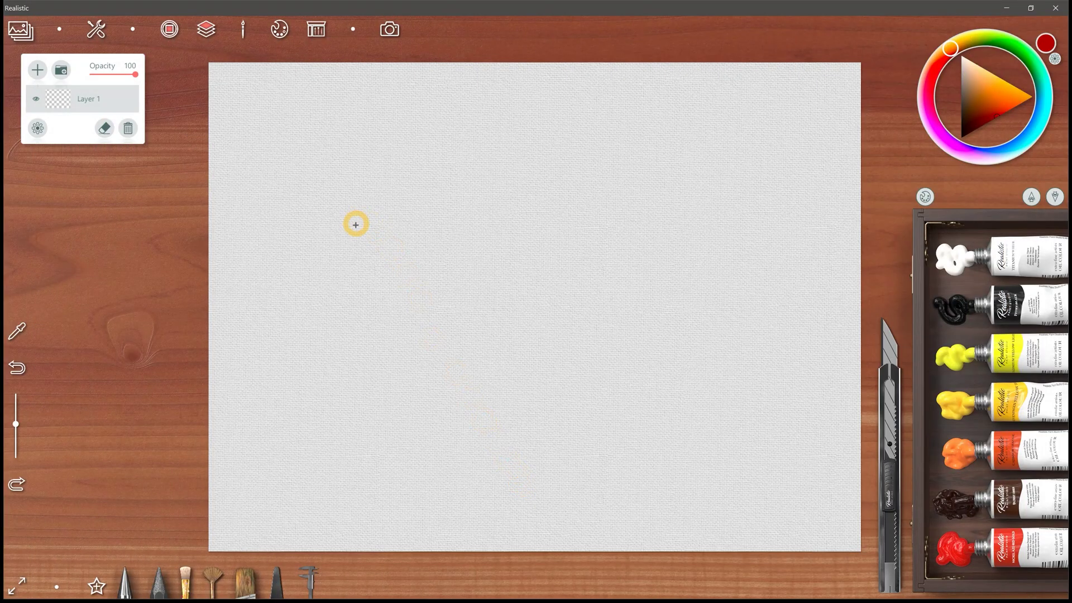
Drag a rectangular cutter selection, put away the brush box and open the watercolour setup
drag(355, 227, 709, 415)
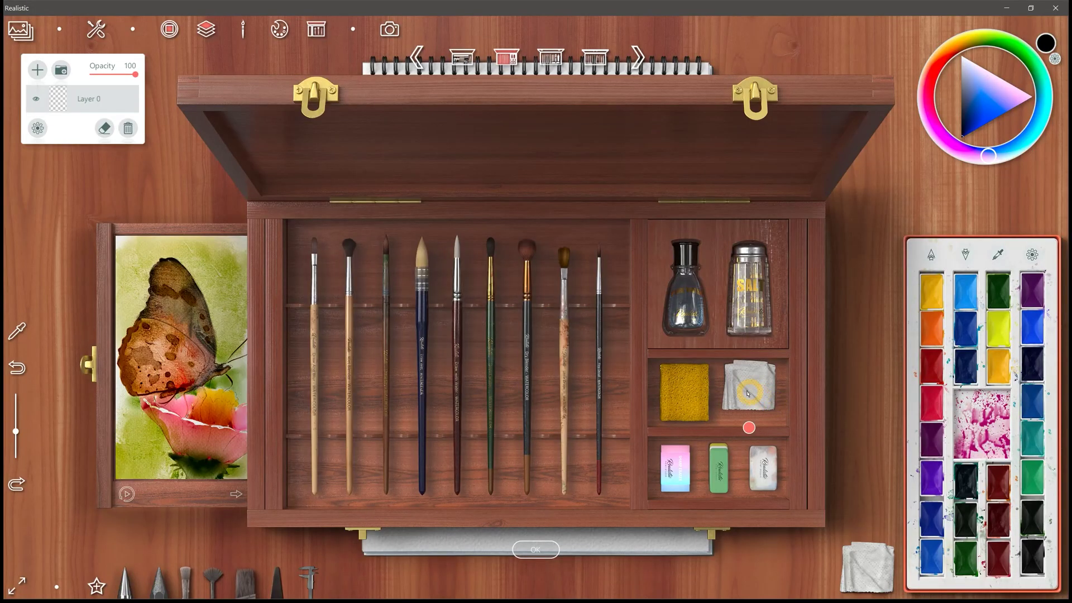
click(518, 276)
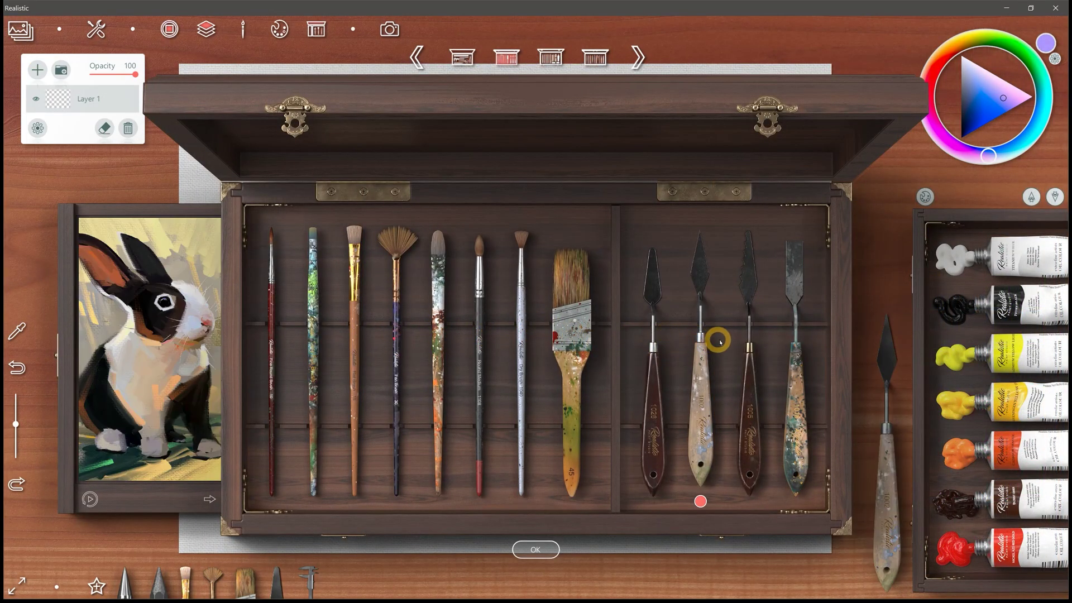
click(515, 144)
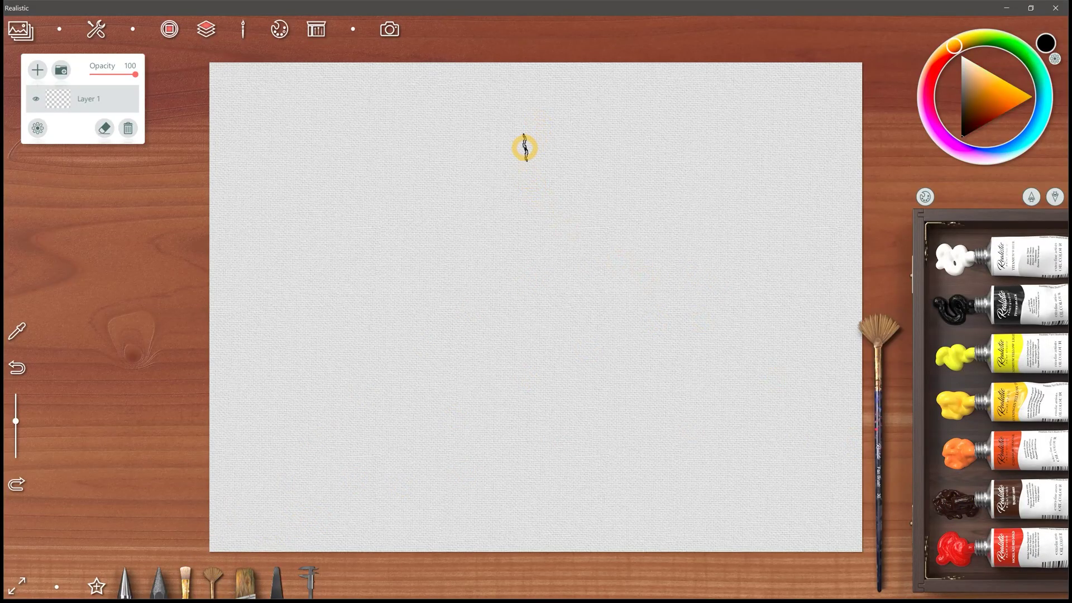
Paint a brown tree-shaped stroke down the canvas with red strokes over it
mouse_move(519, 148)
mouse_down()
mouse_move(522, 358)
mouse_move(465, 424)
mouse_move(580, 416)
mouse_up()
mouse_move(522, 243)
mouse_down()
mouse_move(532, 318)
mouse_move(559, 346)
mouse_move(531, 412)
mouse_up()
drag(531, 411, 528, 363)
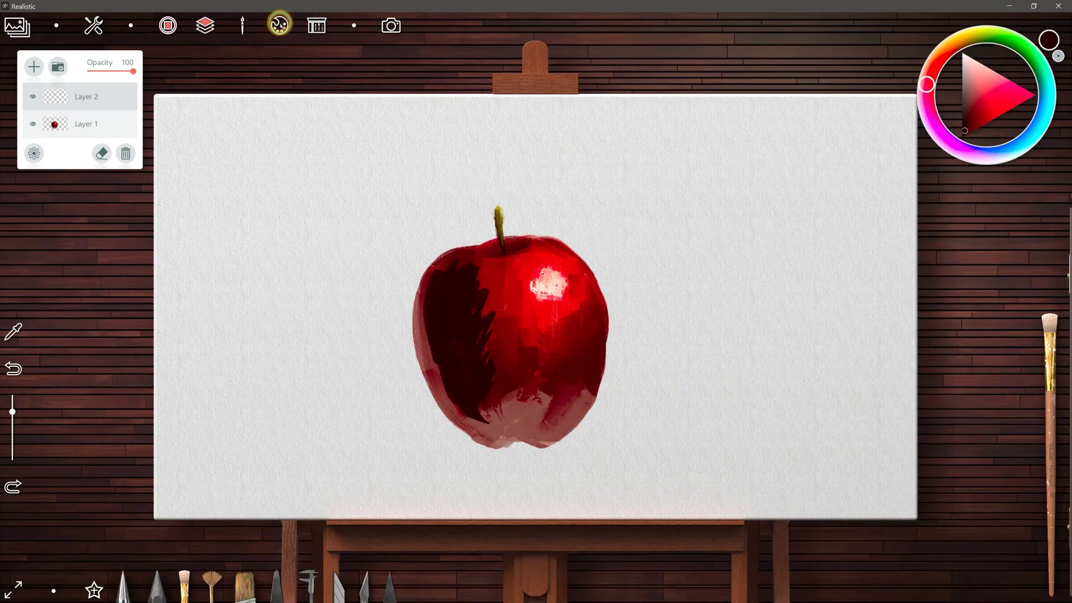
Hide the layers panel, colour wheel and brush, then star the red coloured pencil as a favourite
click(205, 25)
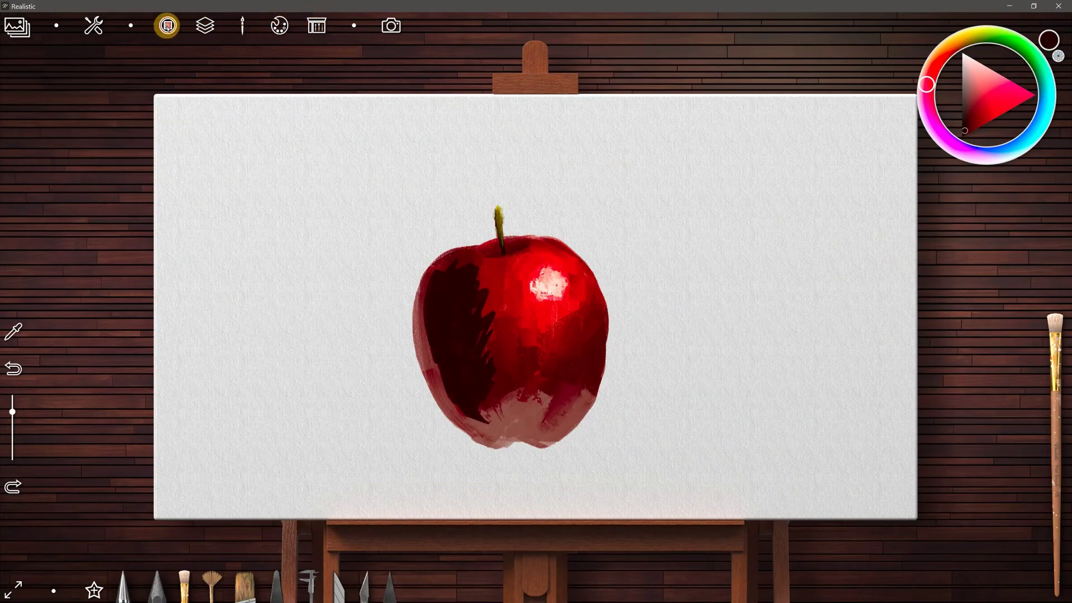
click(167, 25)
click(240, 27)
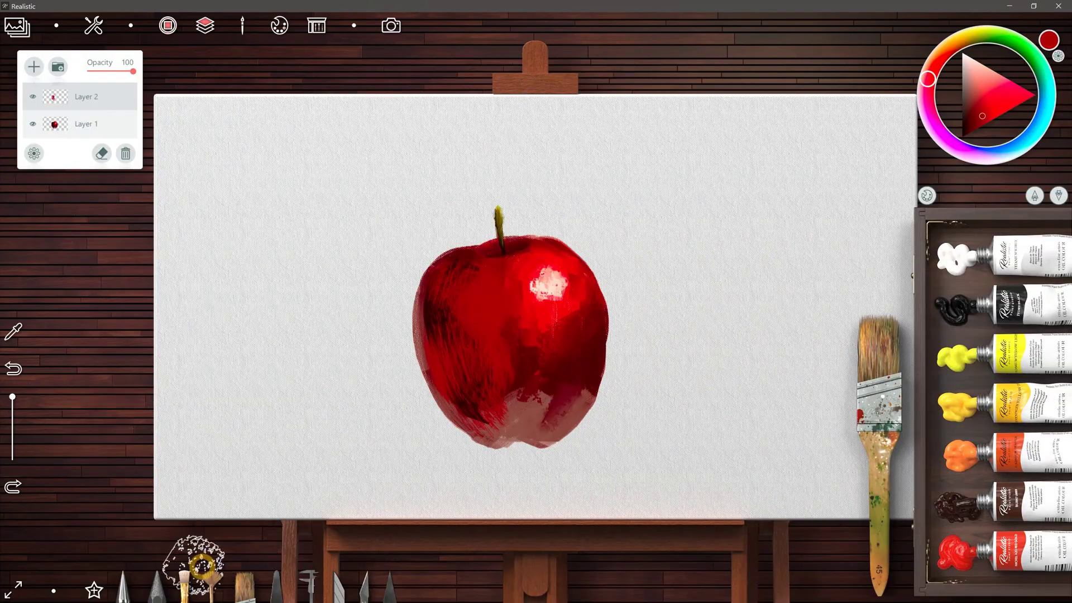
click(109, 589)
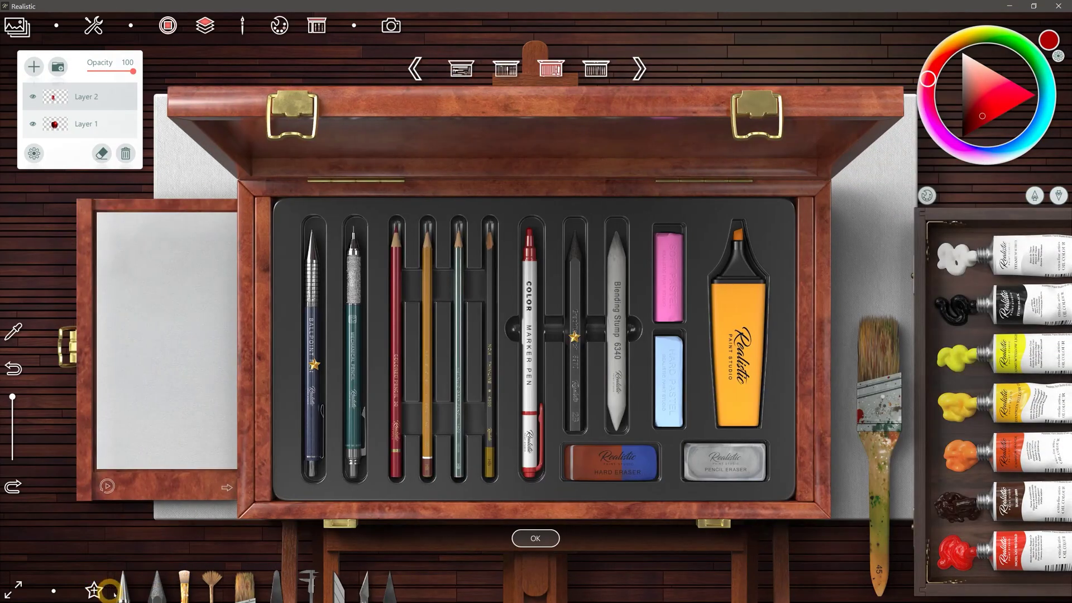
click(398, 410)
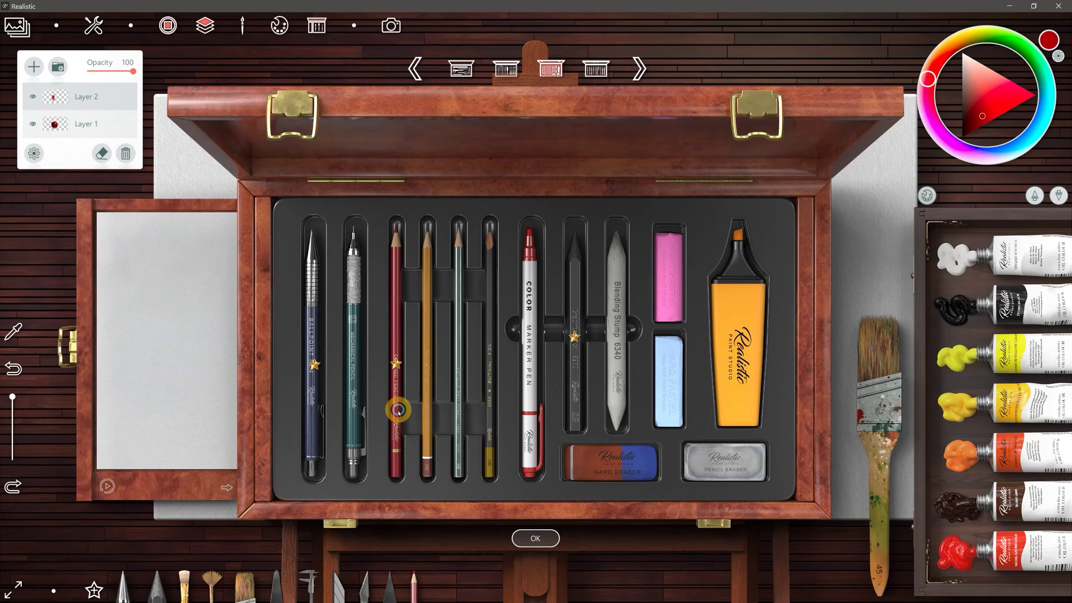
click(414, 582)
click(94, 590)
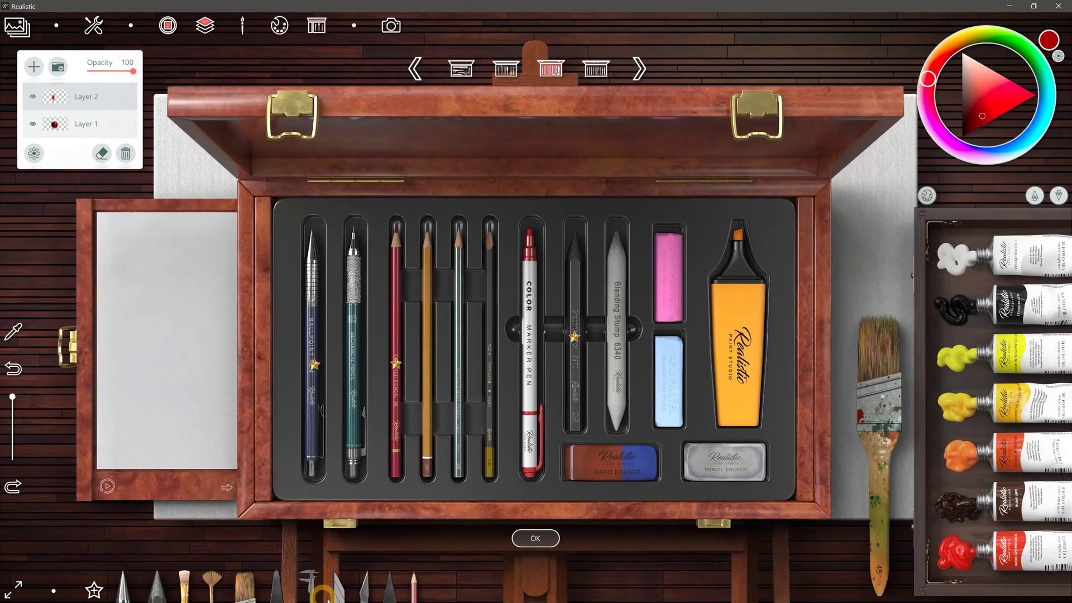
click(342, 587)
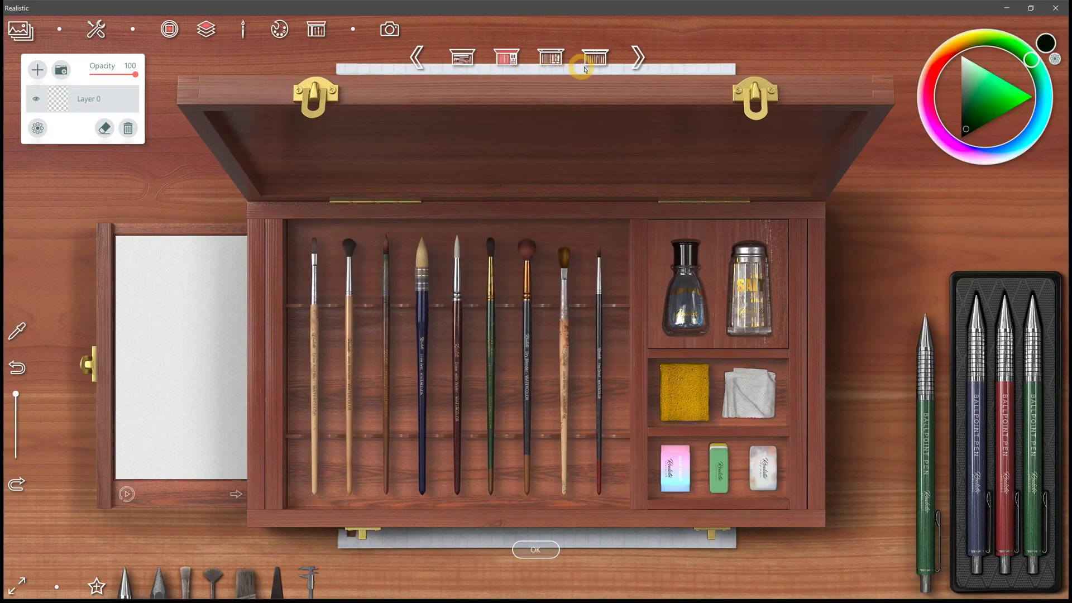
Switch to the ballpoint pen case and view the Language and Shortcuts settings, selecting Move canvas
click(591, 68)
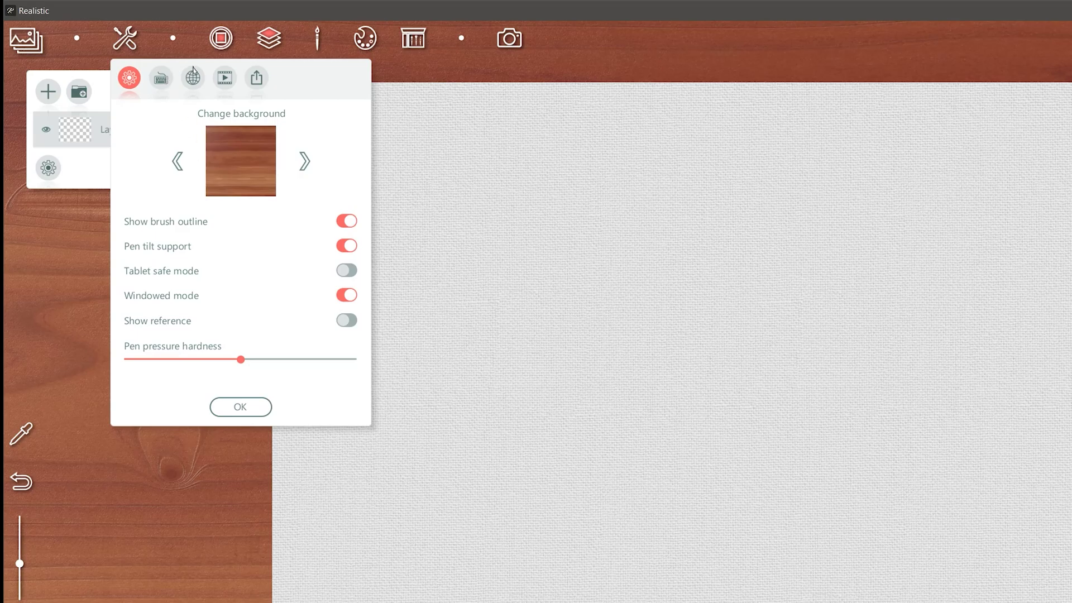
click(195, 78)
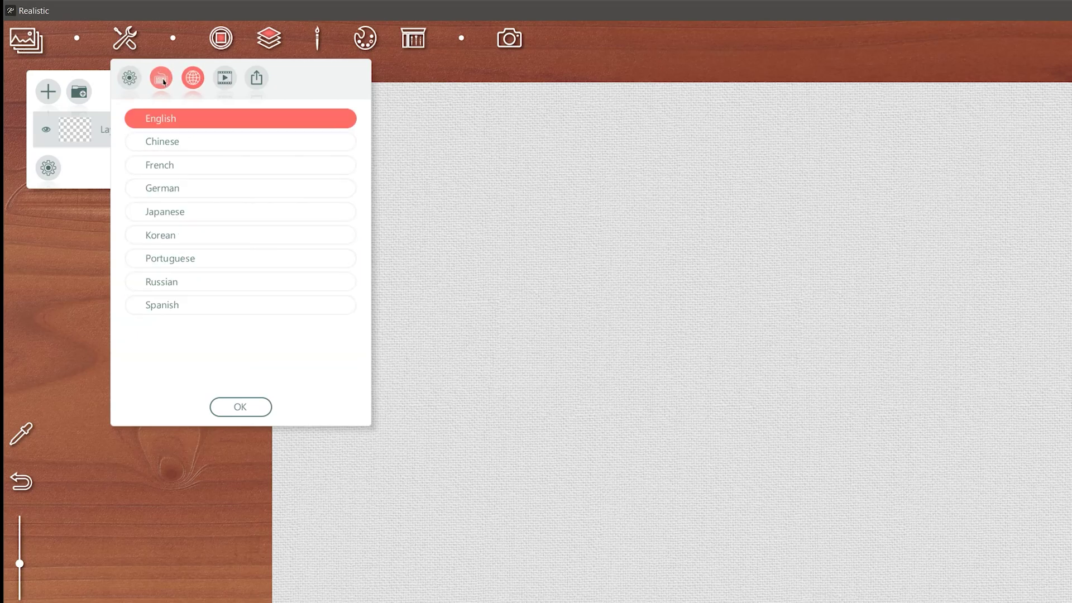
click(163, 82)
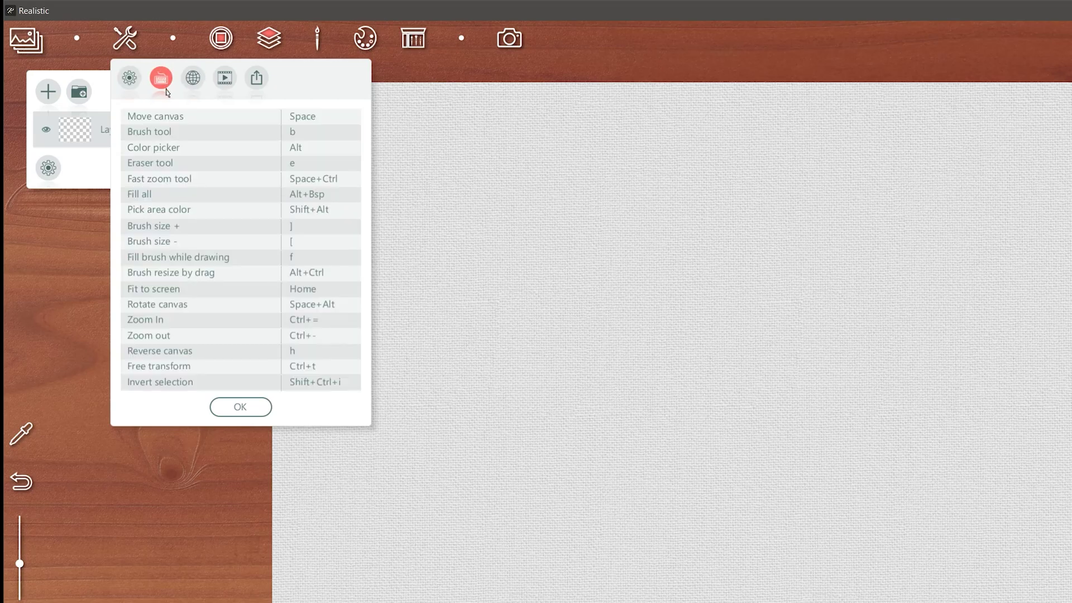
click(307, 120)
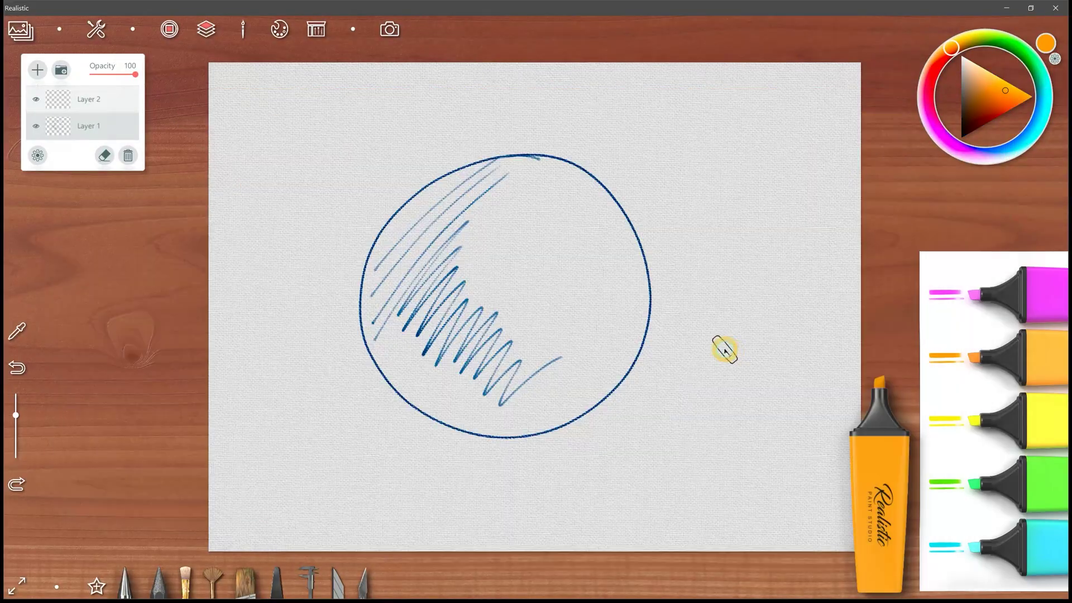
Scribble orange highlighter and red-orange Color Marker Pen zigzags across the circle
mouse_move(617, 211)
mouse_down()
mouse_move(603, 249)
mouse_move(569, 279)
mouse_move(557, 354)
mouse_move(445, 342)
mouse_move(611, 259)
mouse_move(618, 292)
mouse_move(650, 335)
mouse_up()
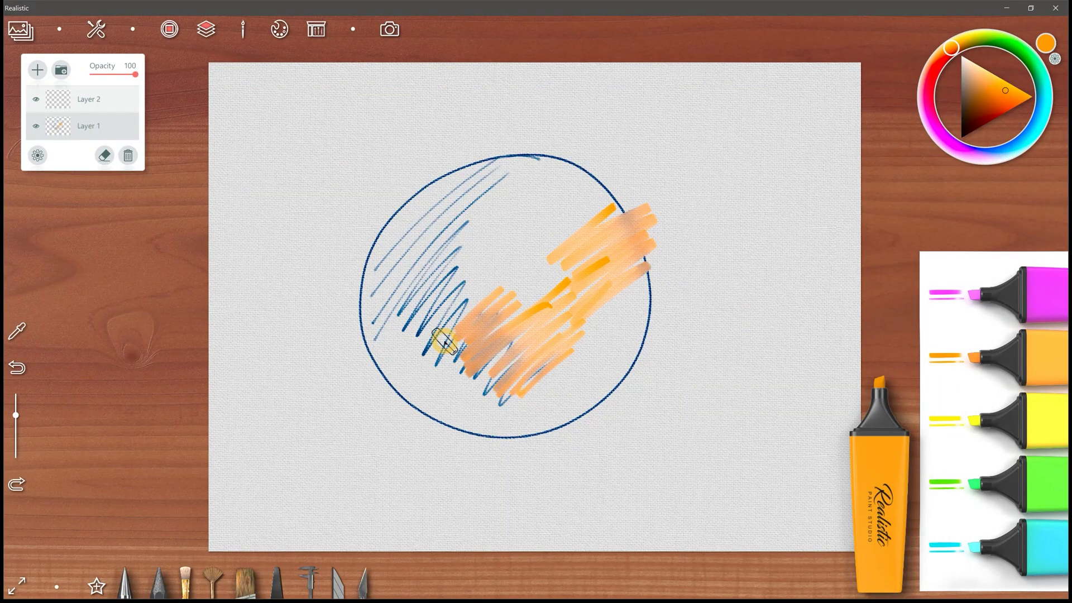
click(852, 491)
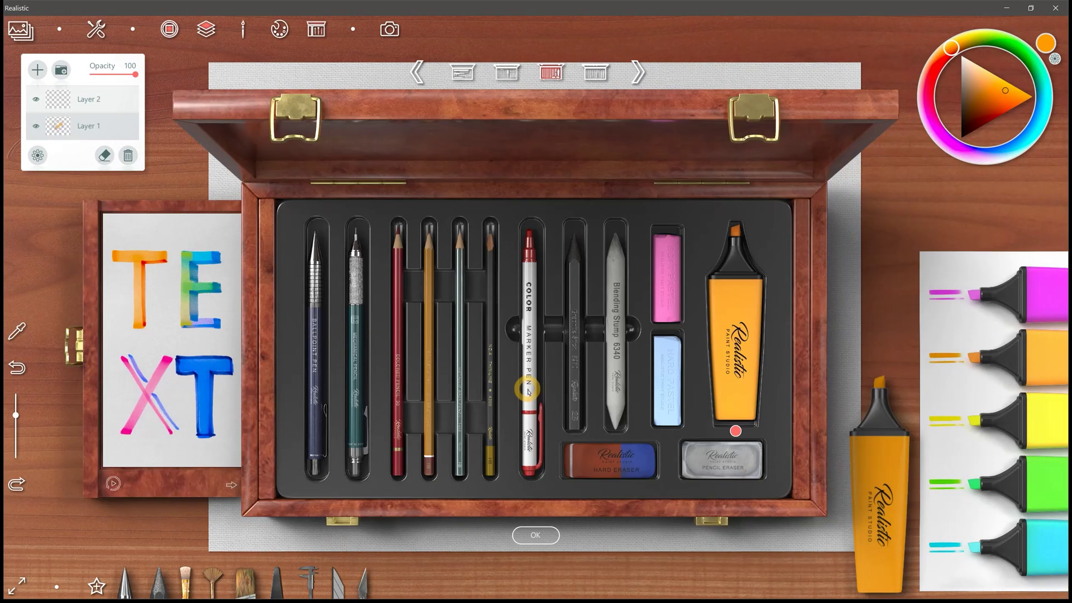
click(530, 393)
mouse_move(620, 168)
mouse_down()
mouse_move(521, 240)
mouse_move(490, 220)
mouse_move(424, 307)
mouse_move(439, 424)
mouse_up()
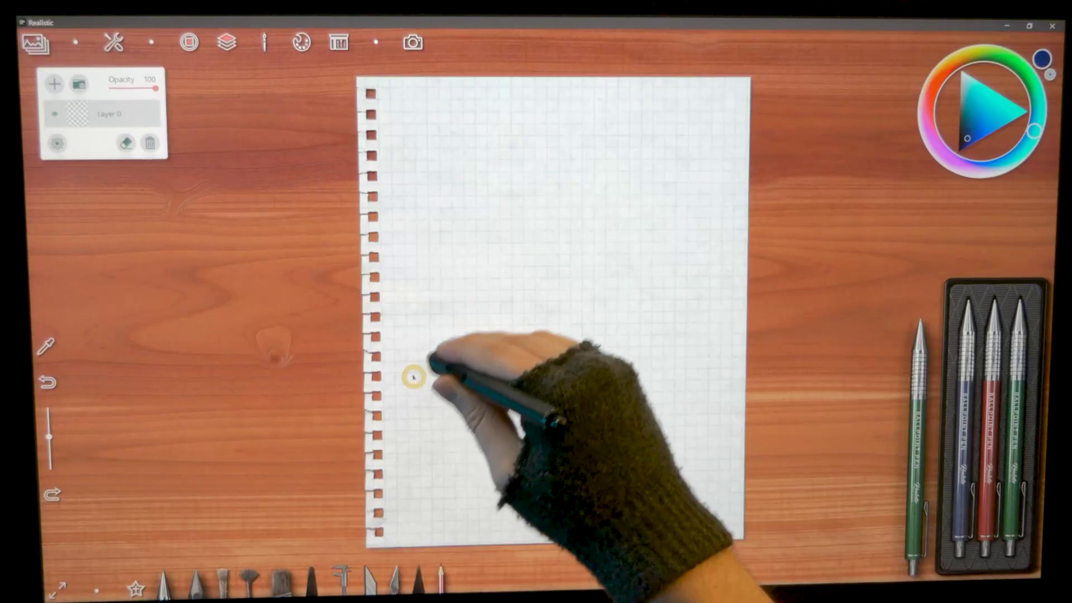
Draw green pen diagonals and a red marker stroke, then erase hatching inside the inner circle
drag(414, 377, 535, 204)
mouse_move(435, 363)
mouse_down()
mouse_move(536, 282)
mouse_move(517, 337)
mouse_move(564, 296)
mouse_move(529, 383)
mouse_move(534, 400)
mouse_move(663, 230)
mouse_move(682, 253)
mouse_up()
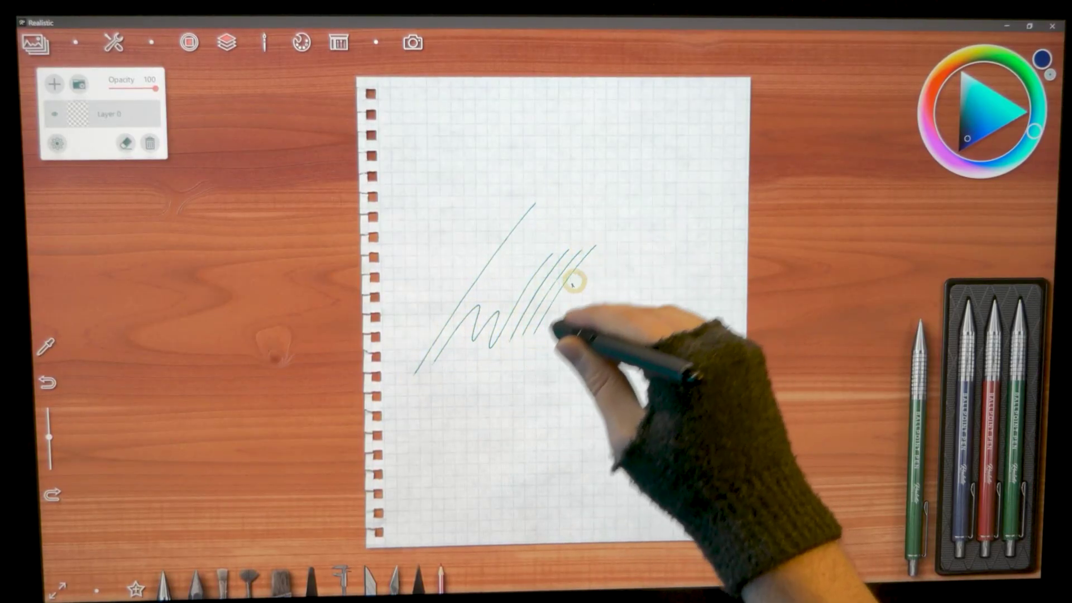
click(983, 424)
click(557, 383)
mouse_move(511, 396)
mouse_down()
mouse_move(464, 445)
mouse_move(474, 474)
mouse_move(618, 402)
mouse_up()
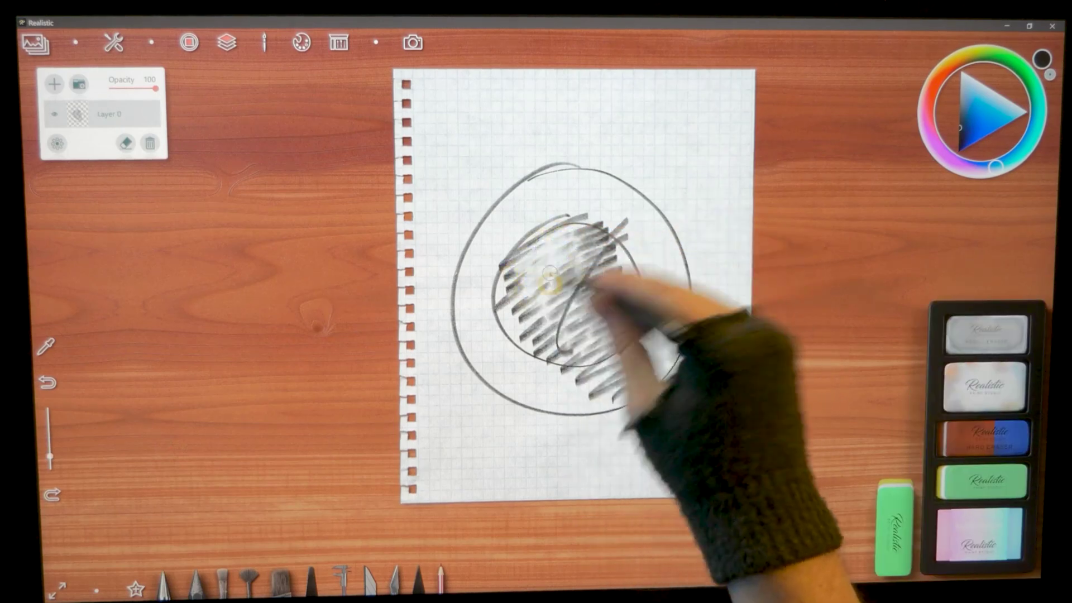
mouse_move(539, 311)
mouse_down()
mouse_move(631, 239)
mouse_move(622, 335)
mouse_up()
mouse_move(530, 346)
mouse_down()
mouse_move(550, 304)
mouse_move(617, 359)
mouse_up()
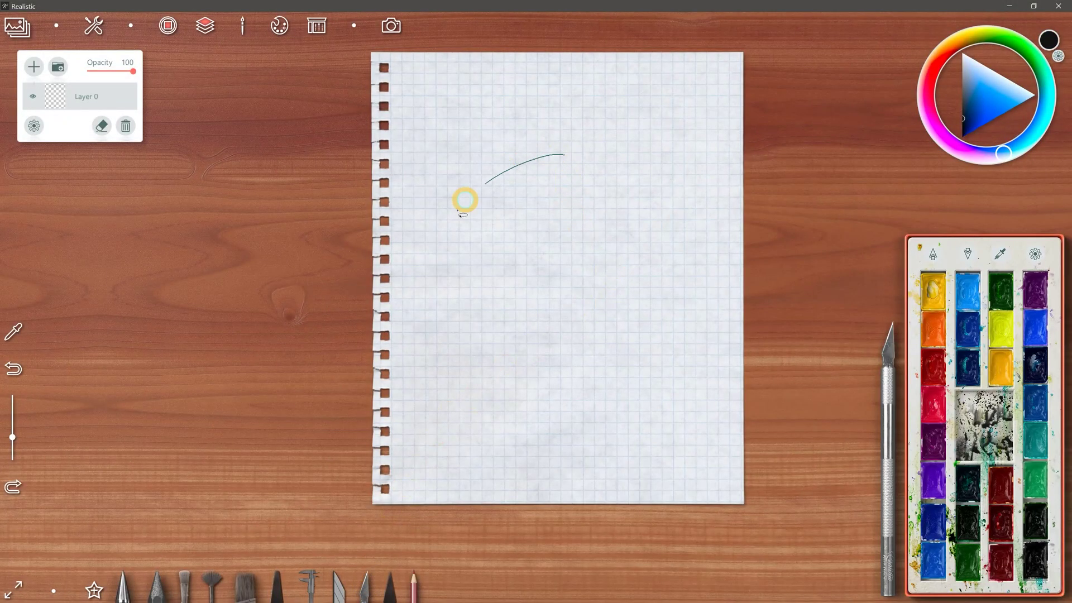
Lasso the circle drawing with the cutter, then cancel the rectangle and scissors selections
drag(450, 217, 606, 173)
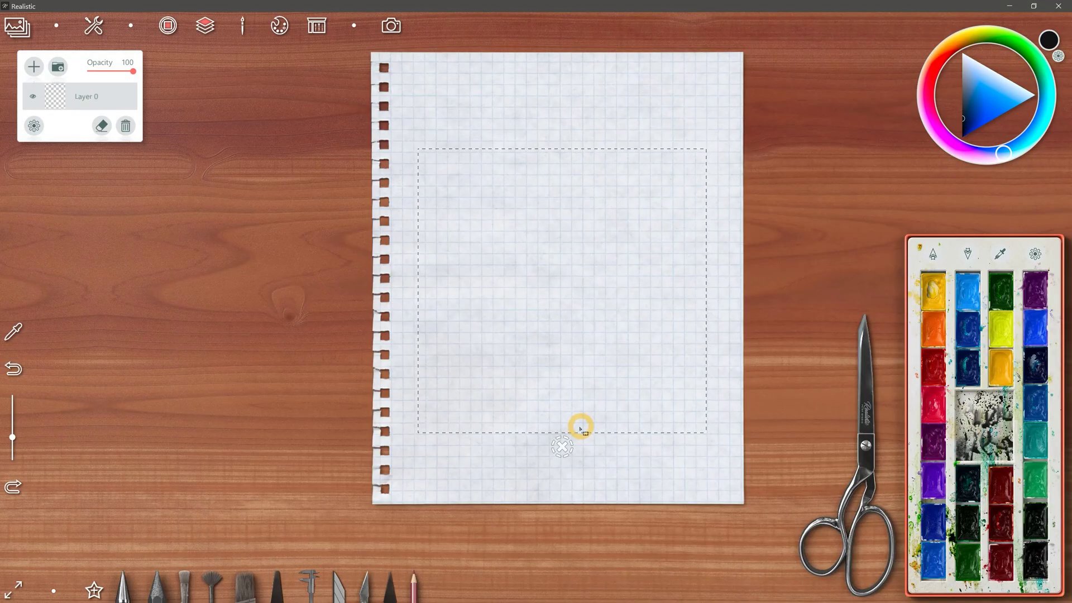
click(533, 373)
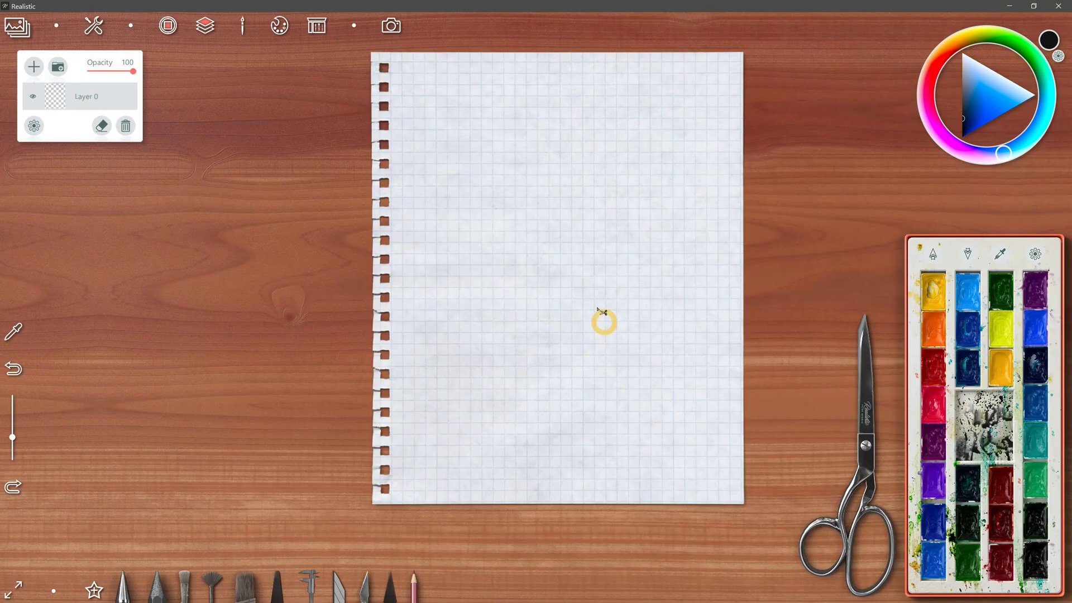
click(540, 372)
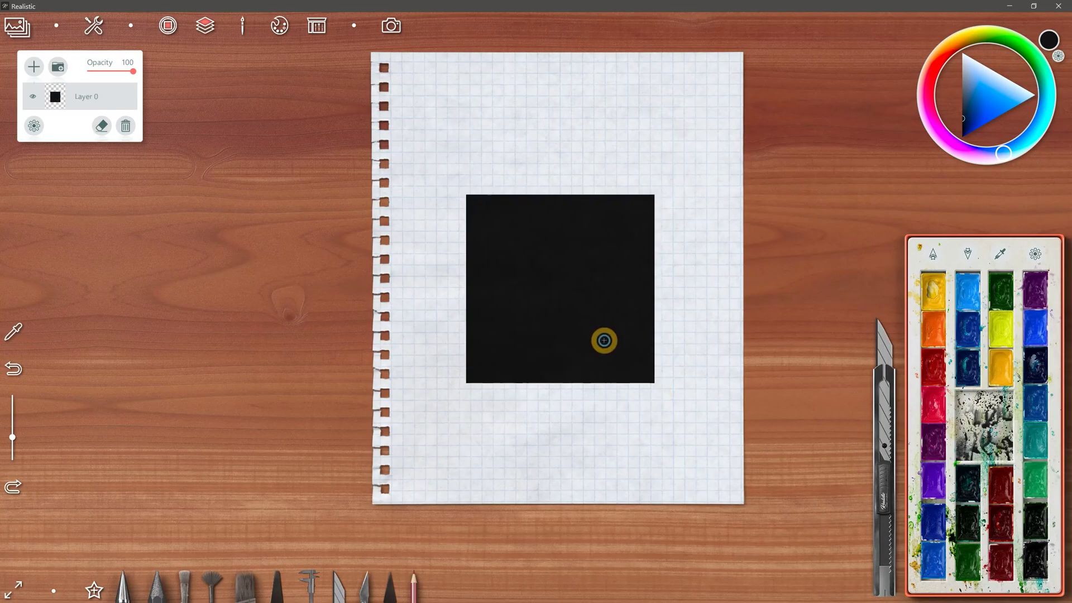
Paint stacked black, yellow, orange, red-orange and wide red oil strokes across the canvas
drag(271, 145, 812, 123)
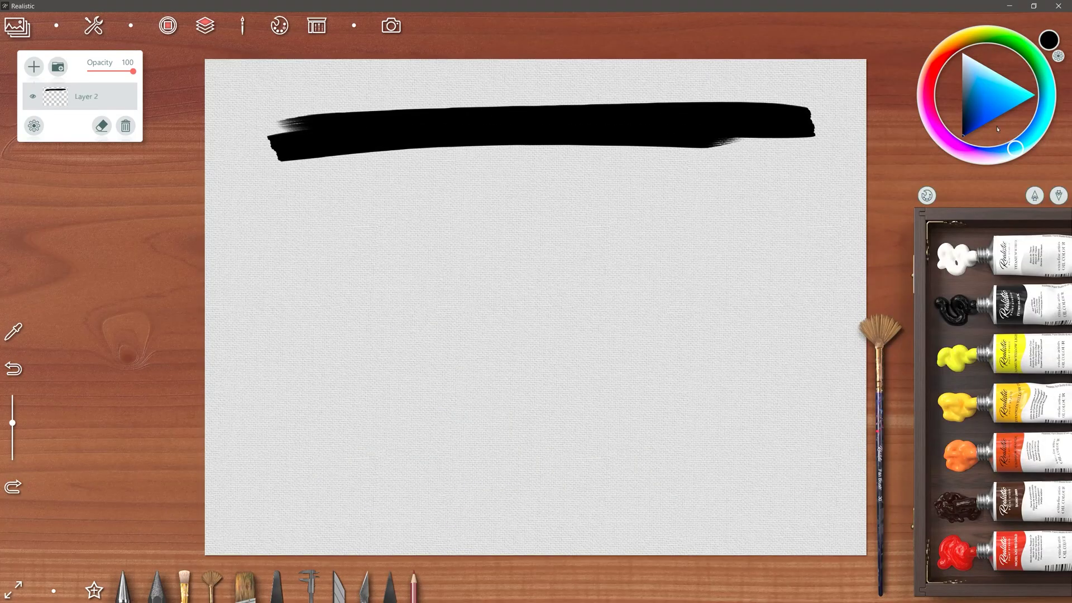
drag(285, 212, 785, 184)
drag(257, 262, 759, 268)
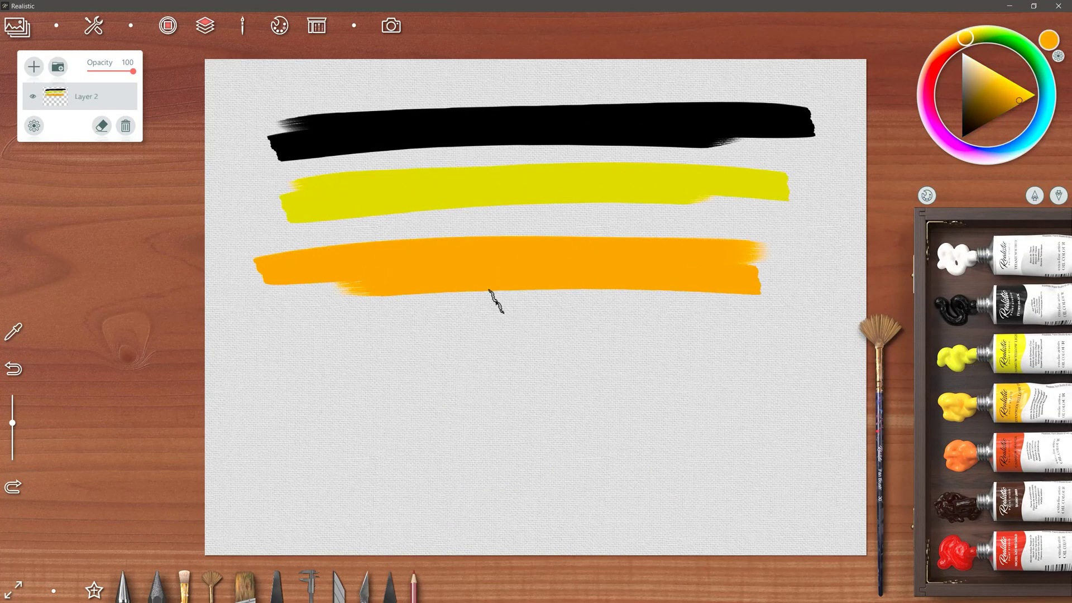
drag(279, 344, 770, 369)
mouse_move(288, 435)
mouse_down()
mouse_move(768, 471)
mouse_move(771, 483)
mouse_up()
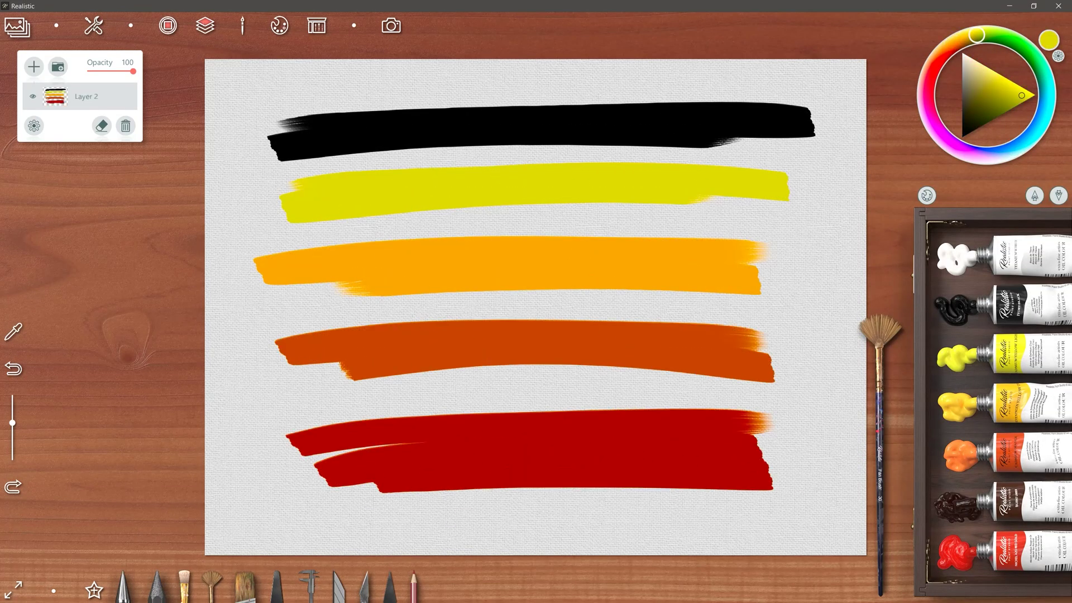
Play back the recorded painting video from the video recording settings
click(93, 25)
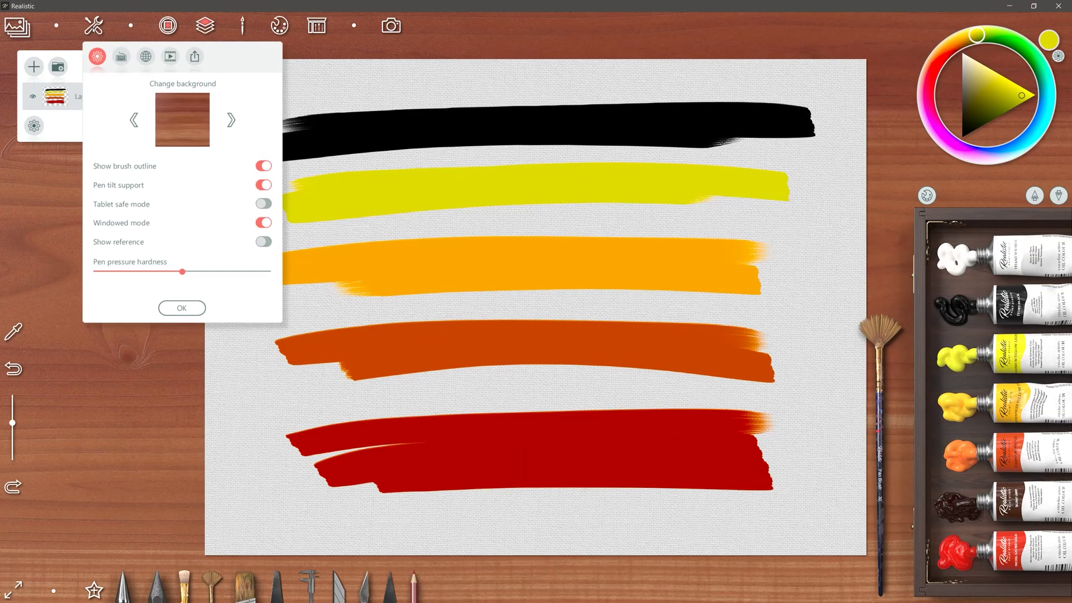
click(172, 57)
click(190, 132)
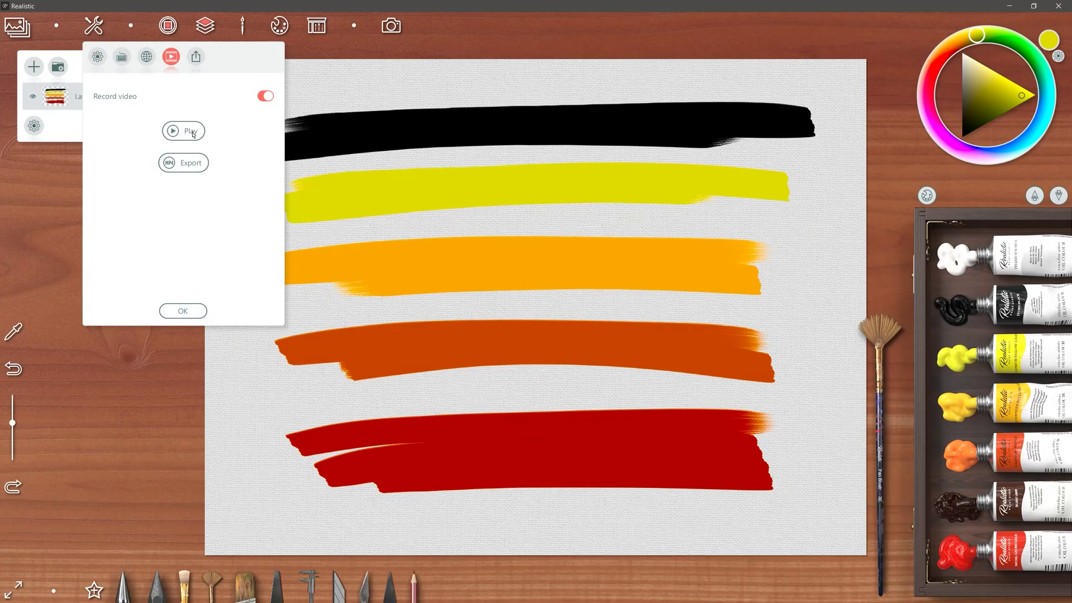